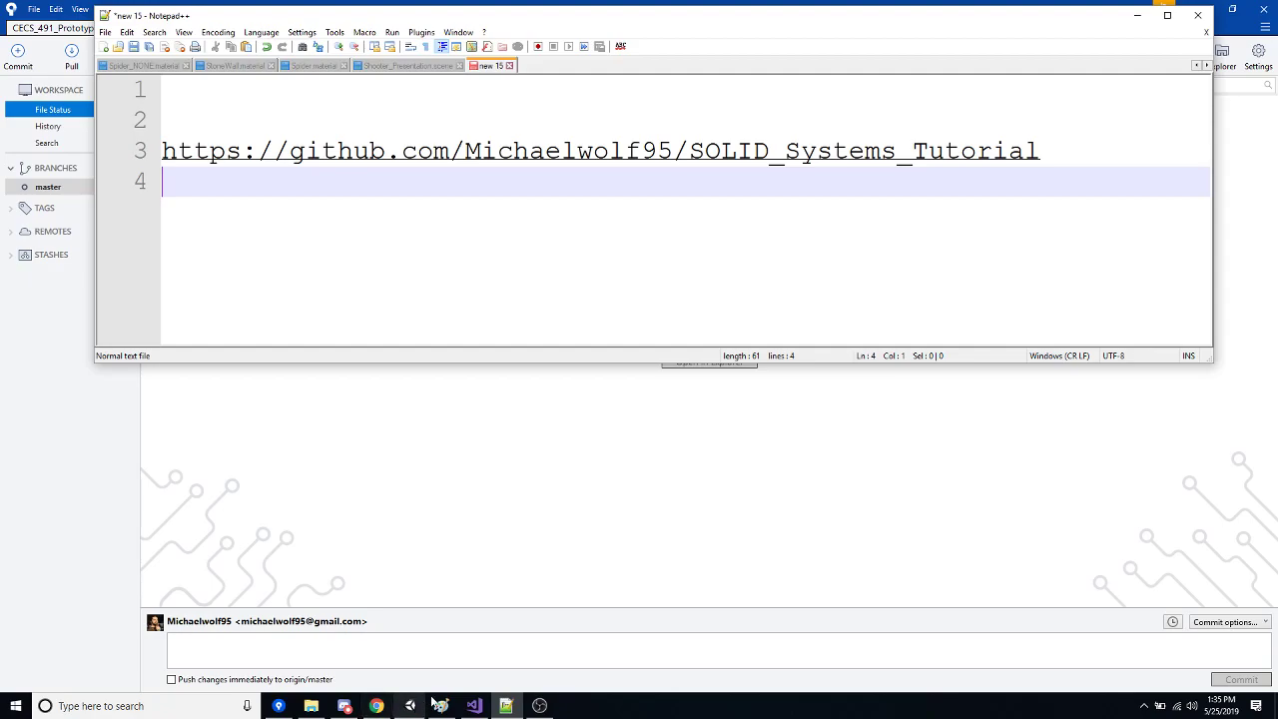
Switch to the Unity editor and open the Demo 1 - Basic Damage scene from the _DEMOS Scenes folder.
mouse_move(420, 705)
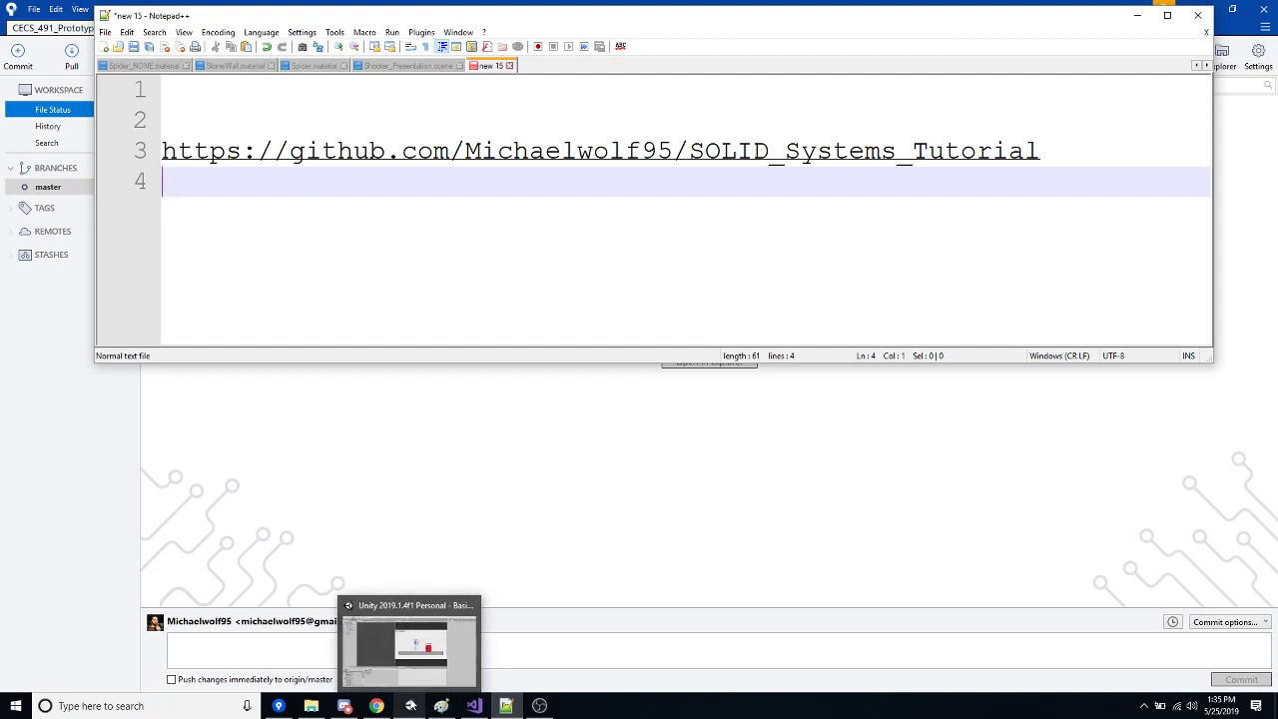
click(409, 706)
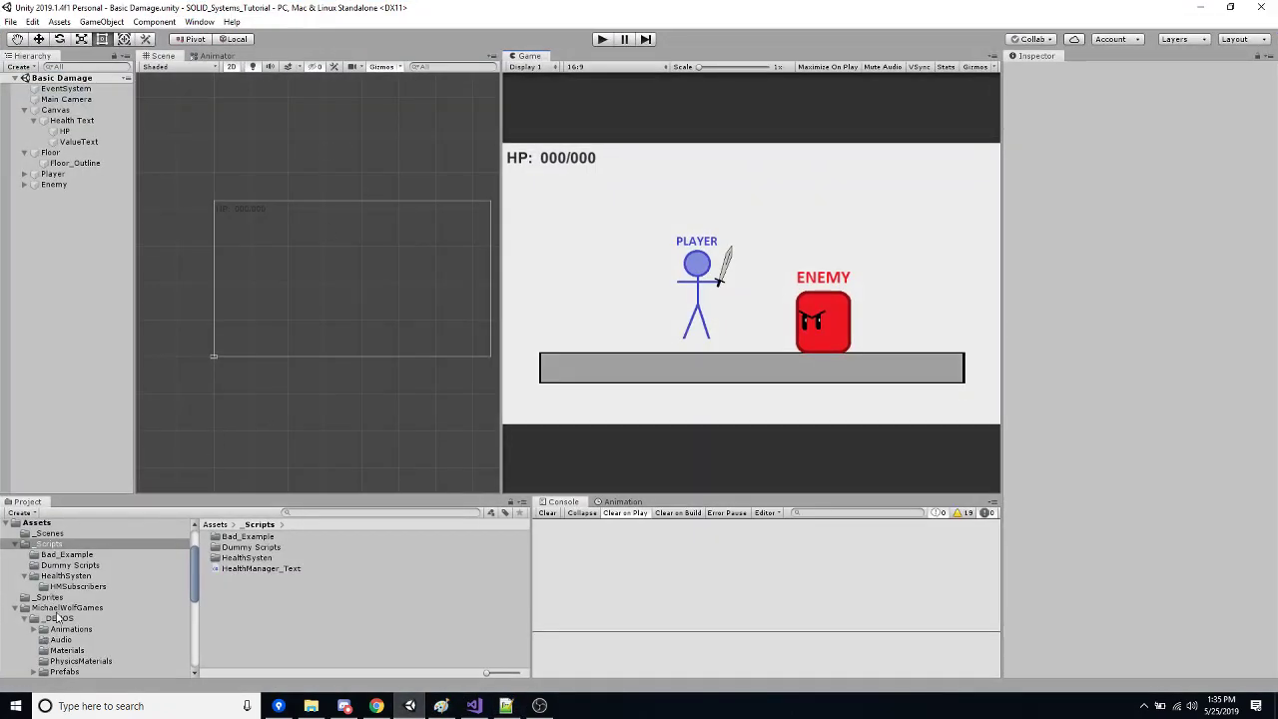
click(62, 607)
scroll(76, 629, down, 3)
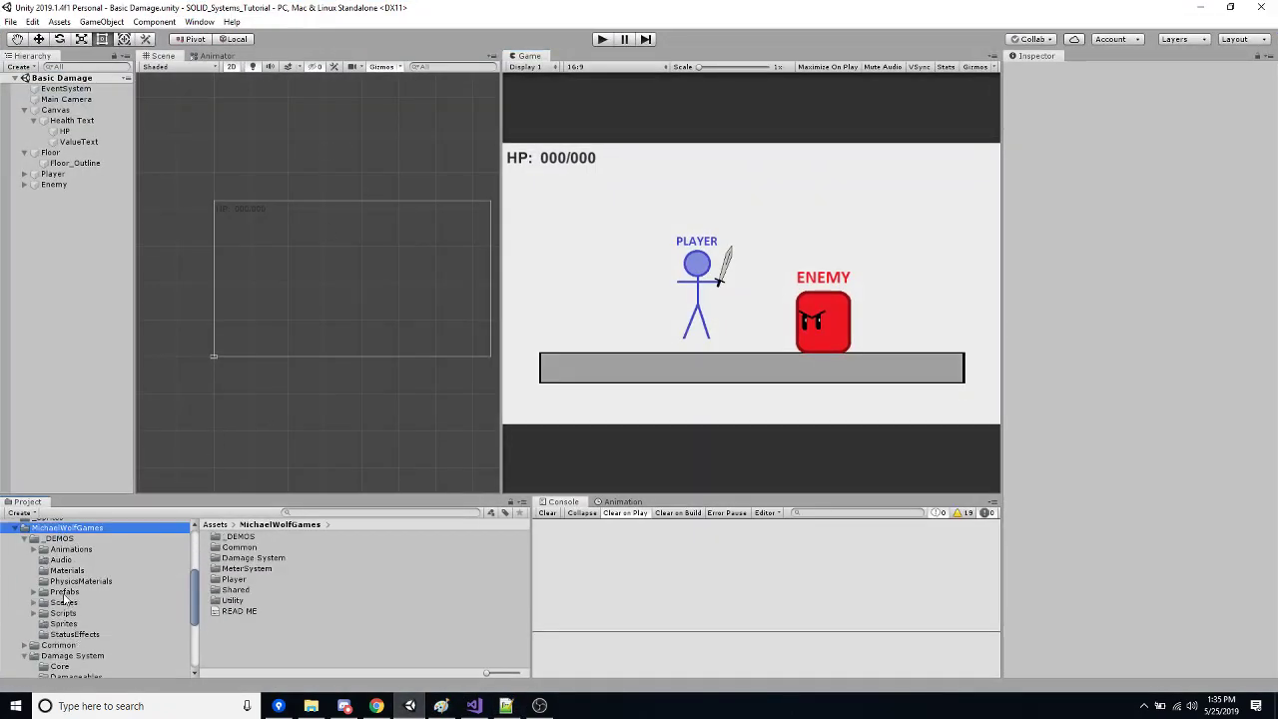
click(63, 602)
double_click(268, 547)
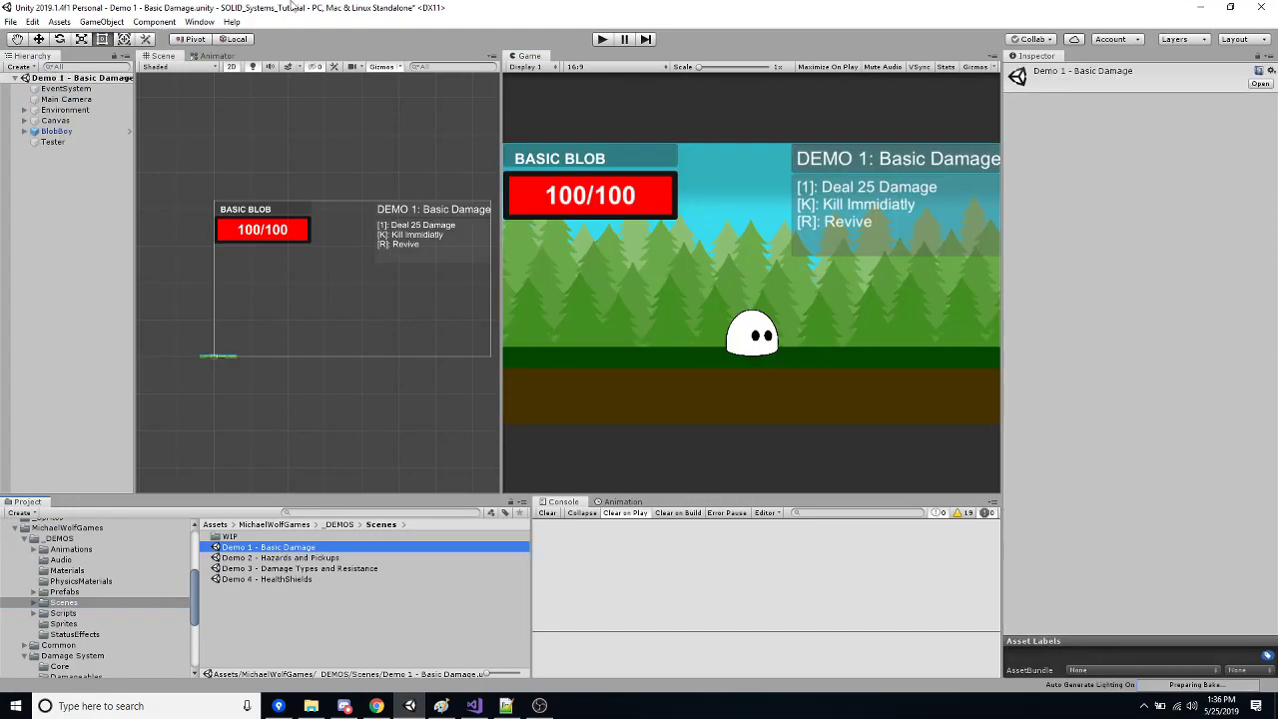
Widen the Game view, run the scene and deal 25 damage to the blob once.
drag(499, 262, 356, 262)
click(601, 38)
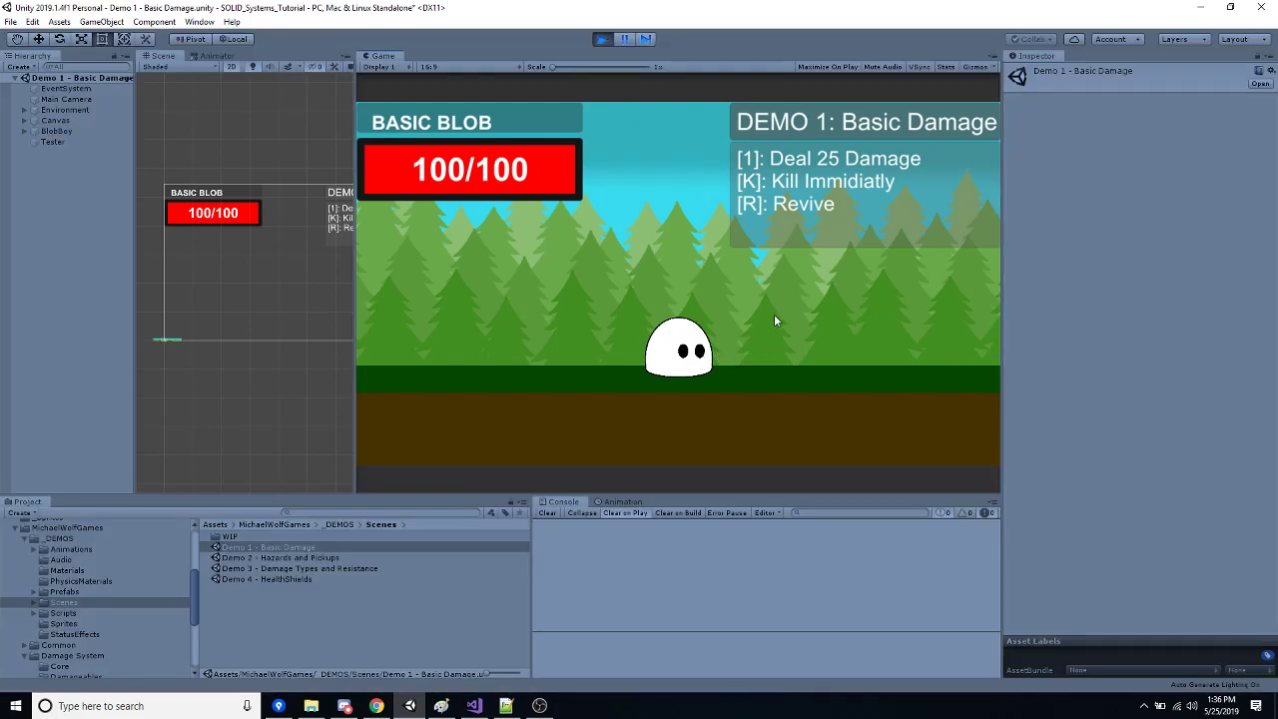
key(1)
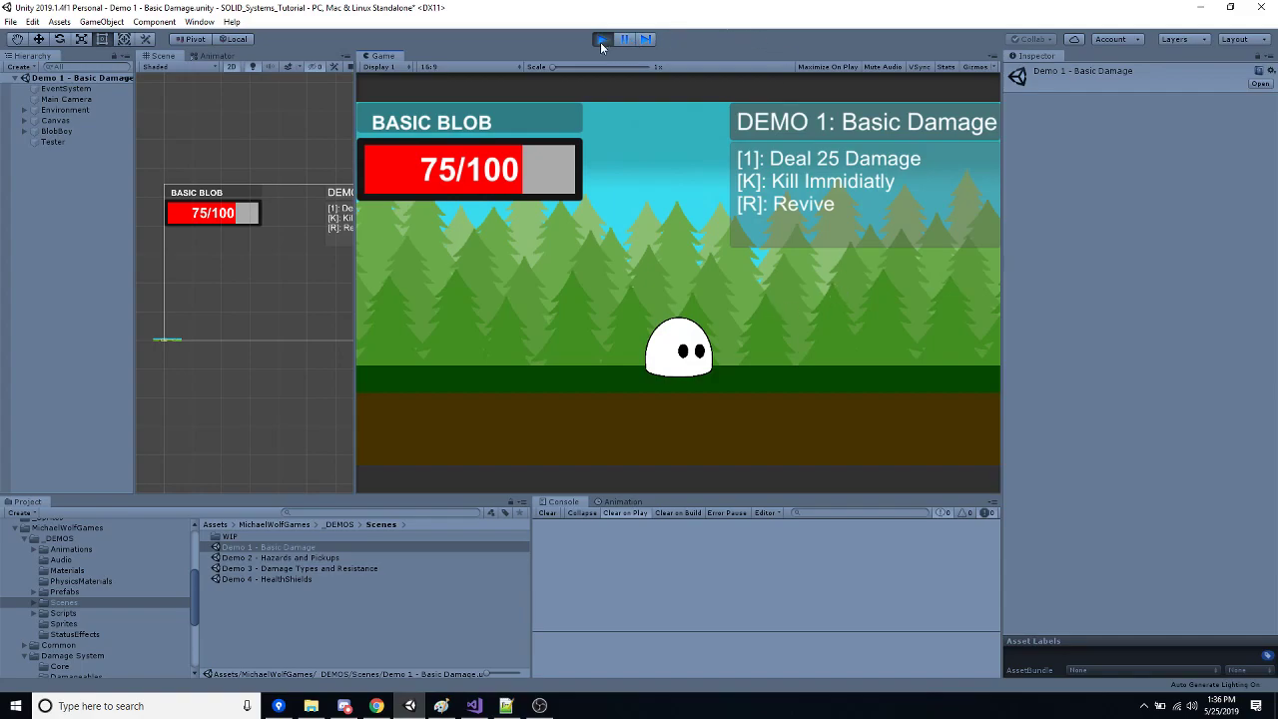
Examine the components on BlobBoy, its BlobBoy_Root child and the Character_Sprite object while the scene runs.
click(79, 130)
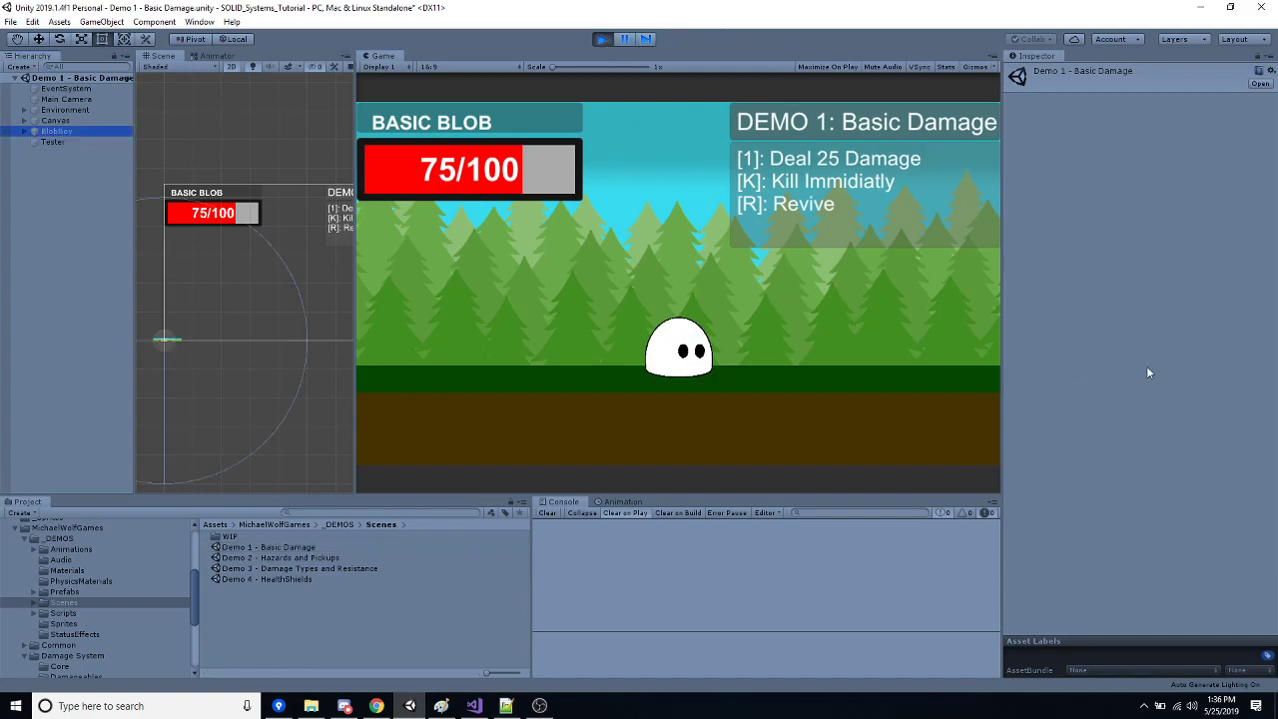
key(Right)
key(Down)
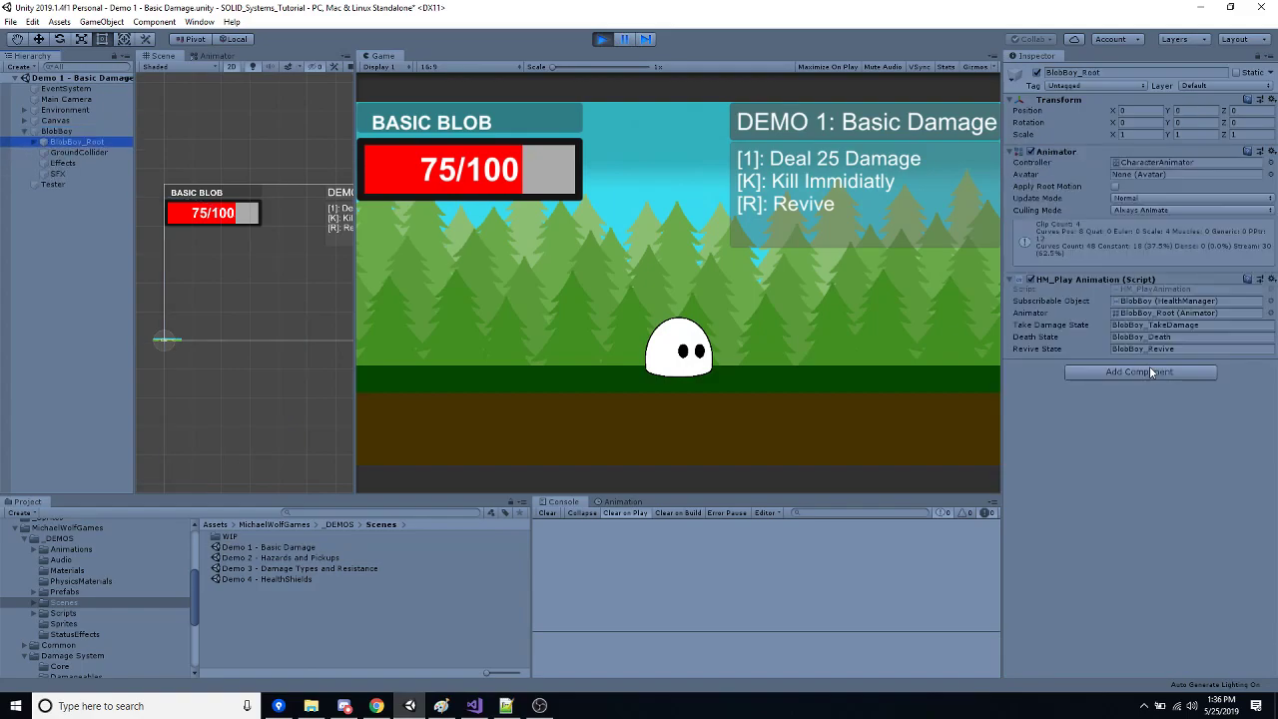
key(Right)
key(Down)
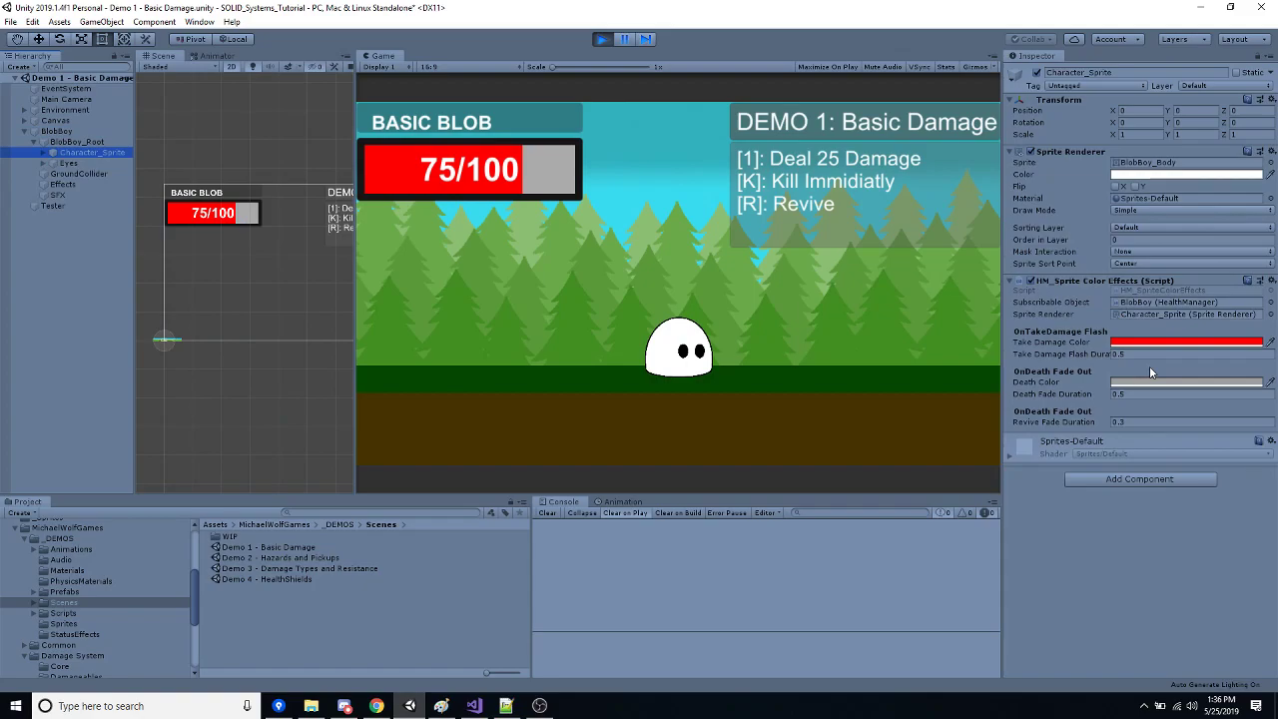
key(Up)
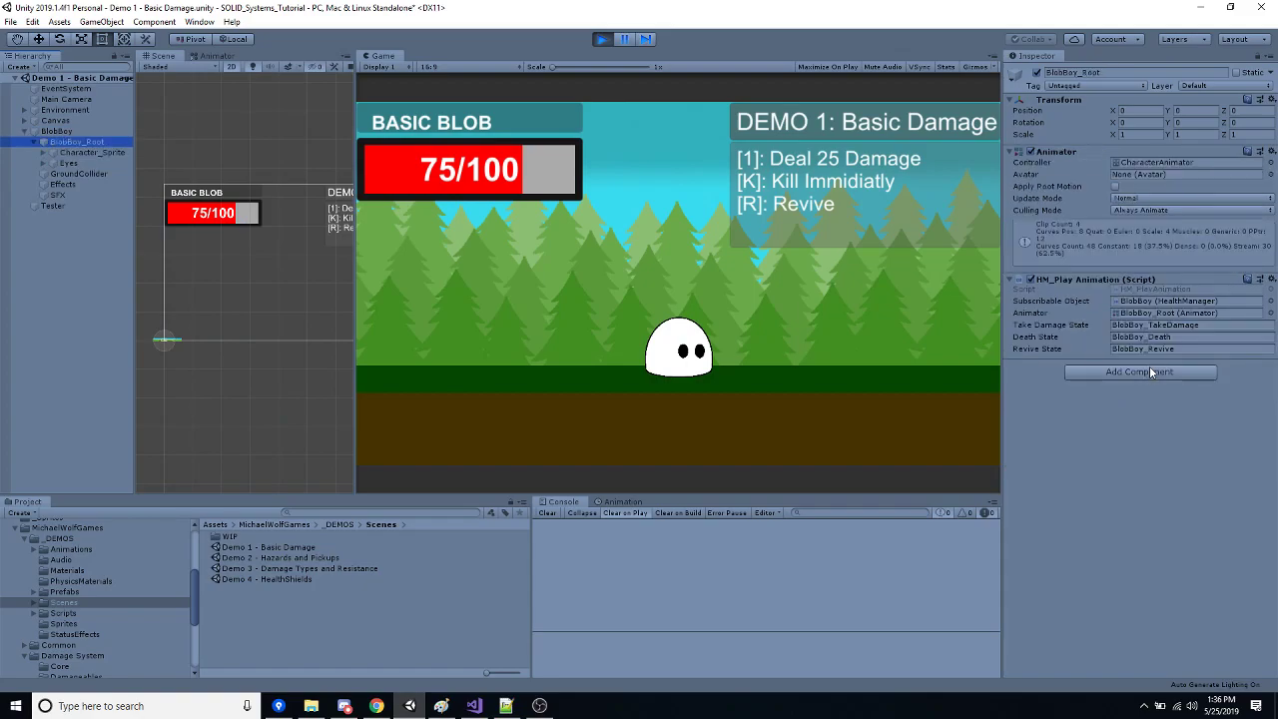
key(Left)
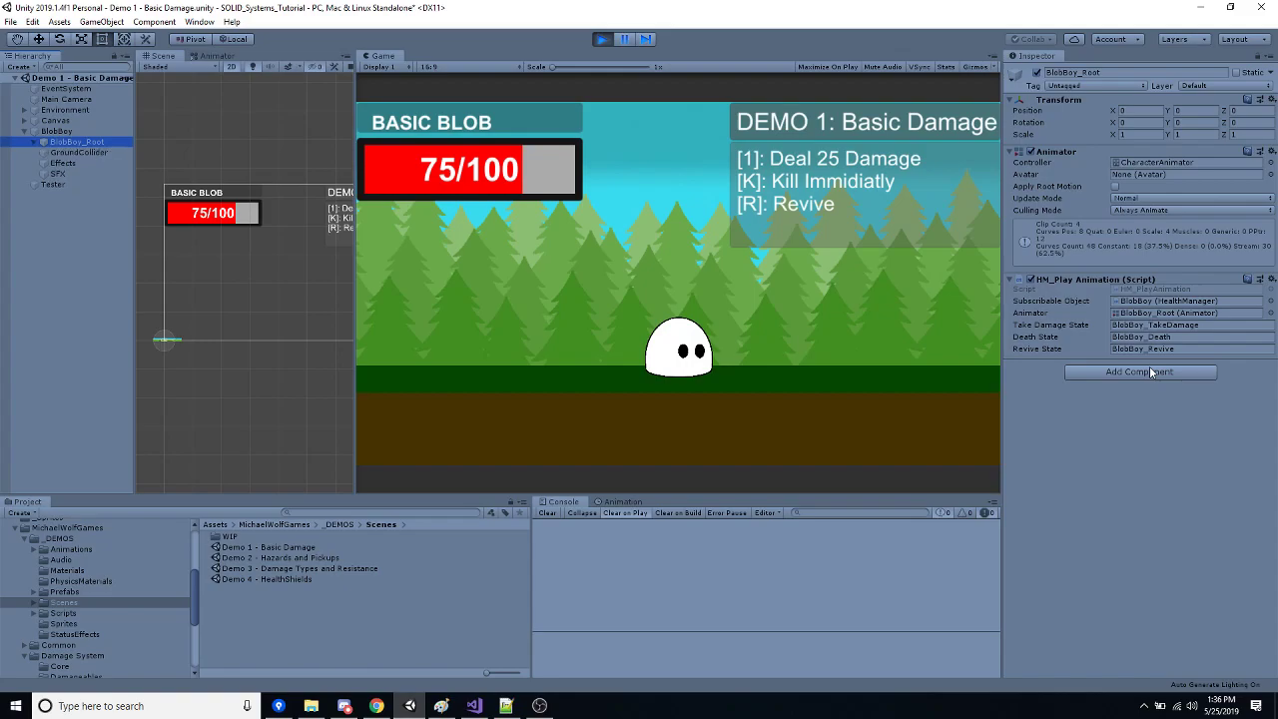
key(Left)
key(Left)
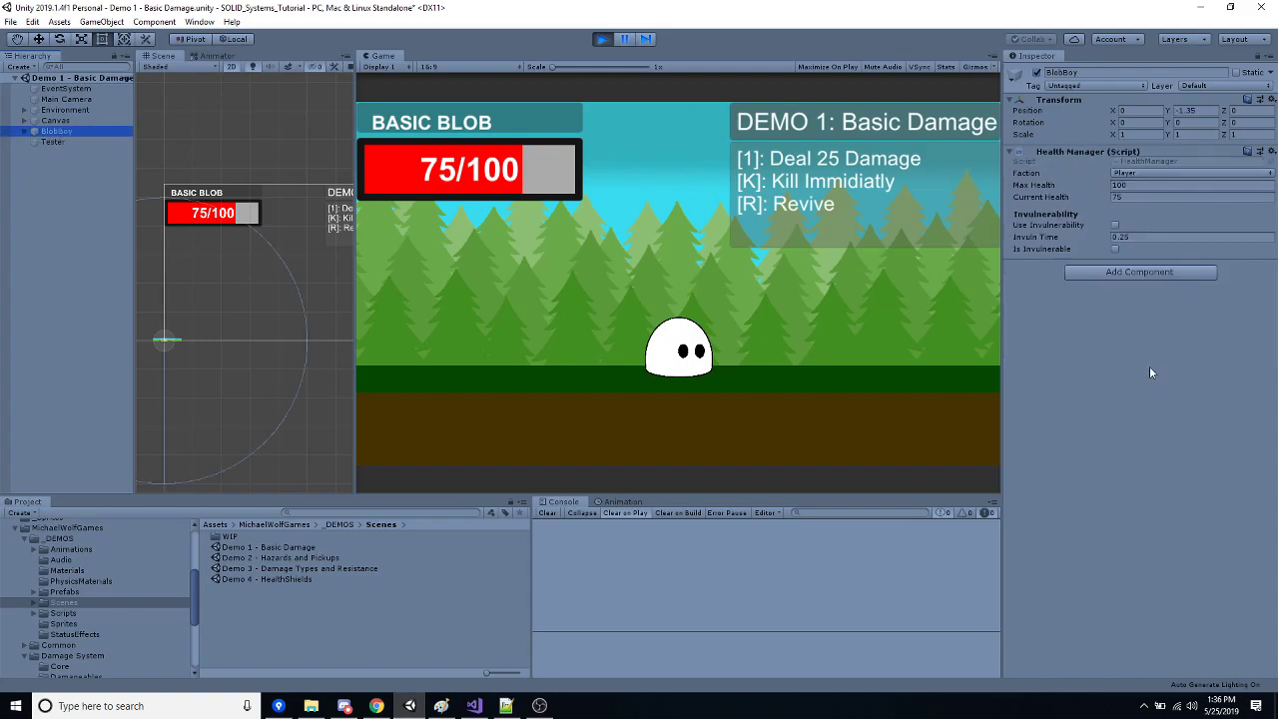
Examine the Tester object's Method Debugger scripts and compare them with the components on BlobBoy, BlobBoy_Root and Character_Sprite.
click(694, 317)
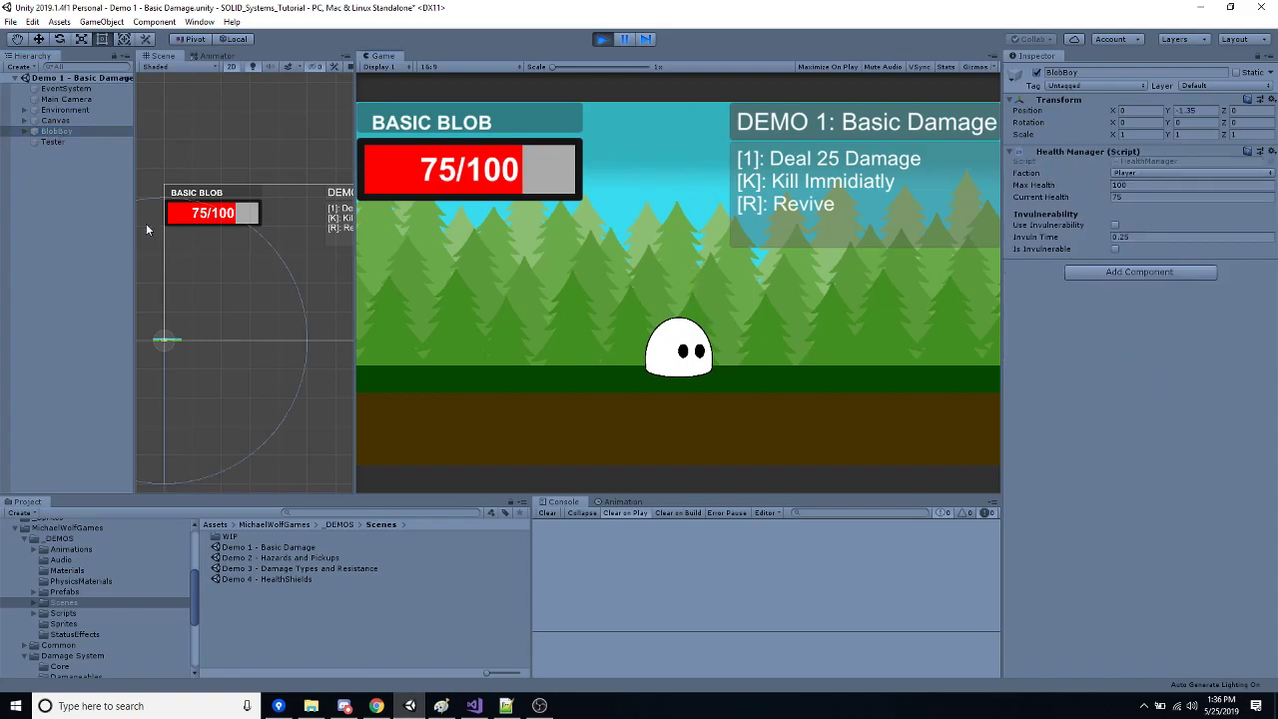
click(40, 143)
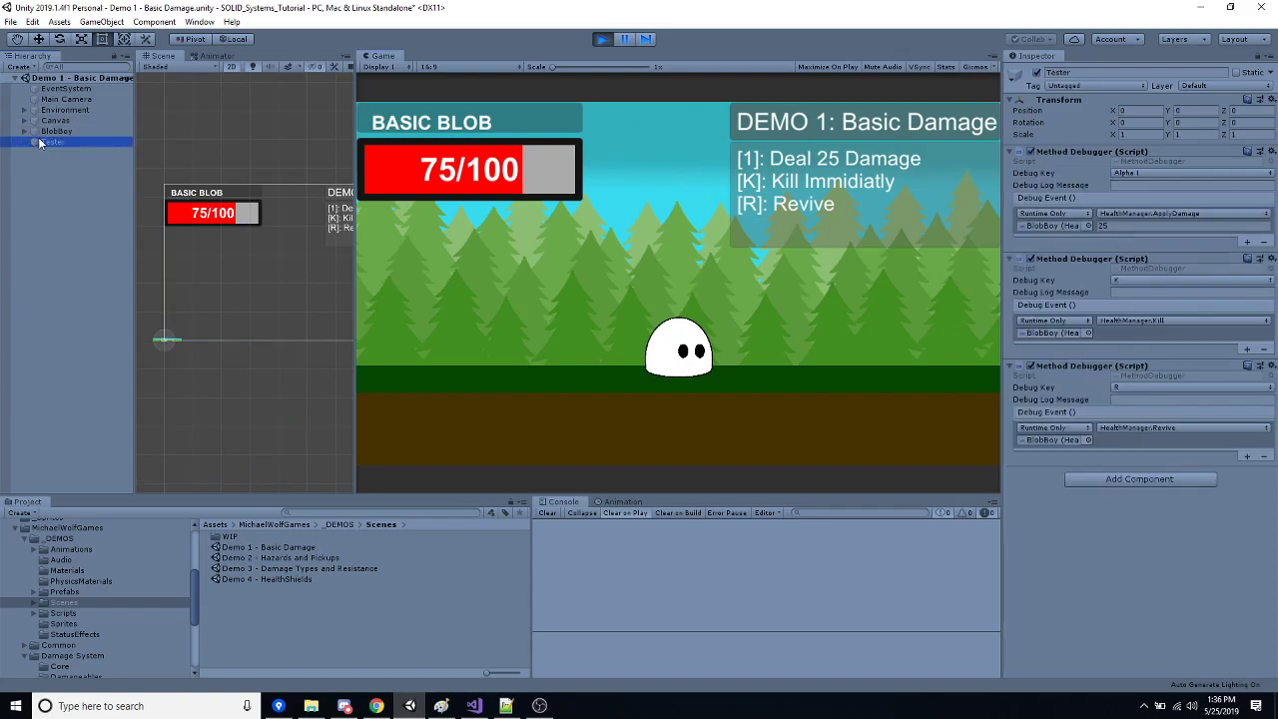
click(40, 131)
key(Right)
key(Right)
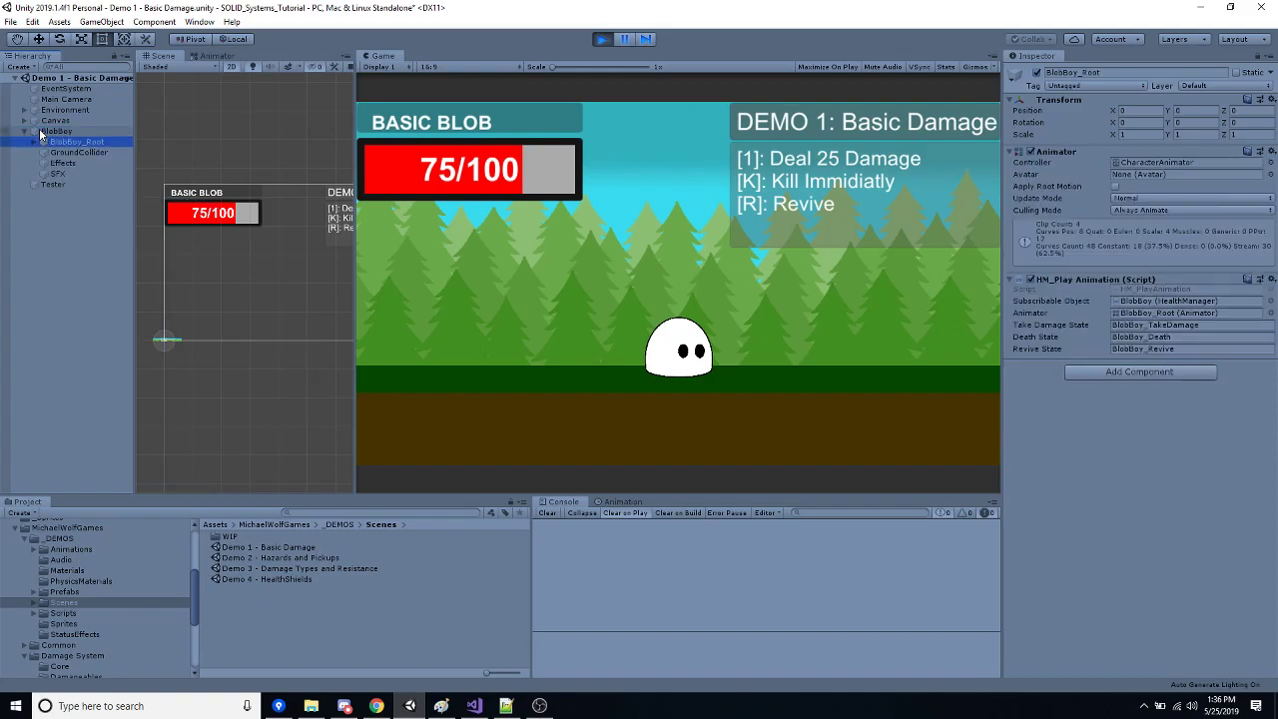
key(Right)
key(Right)
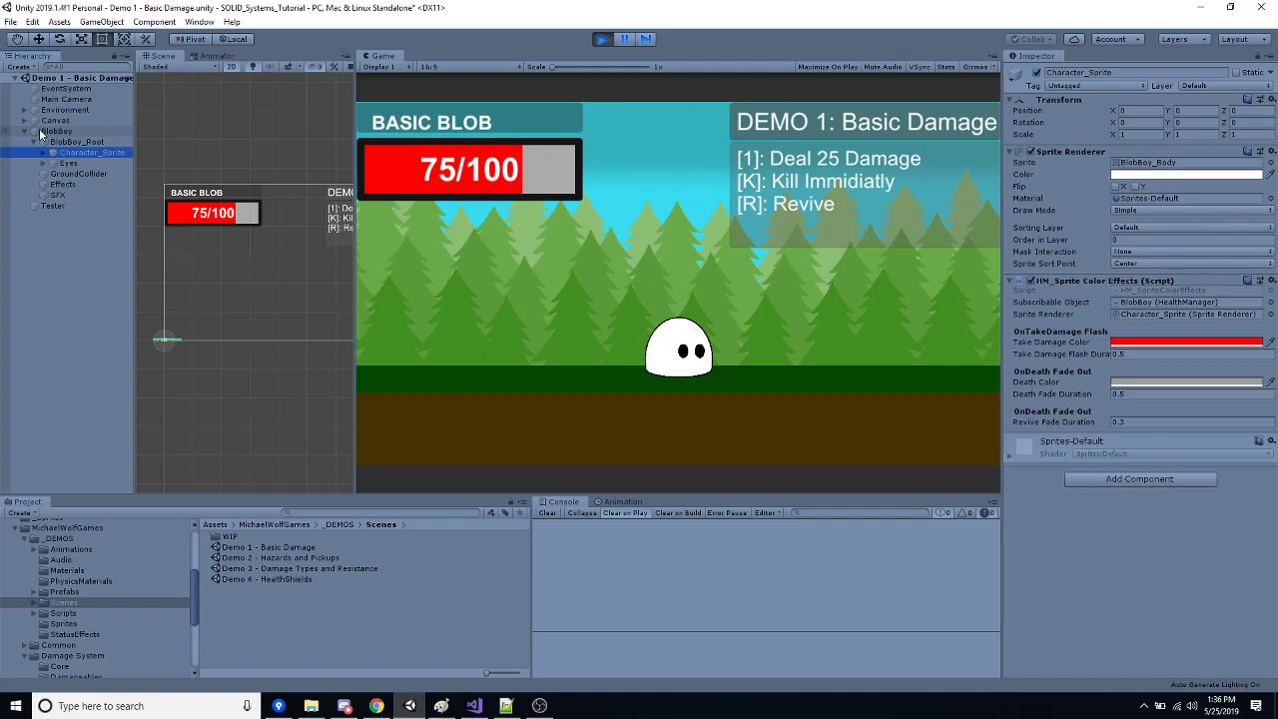
key(Right)
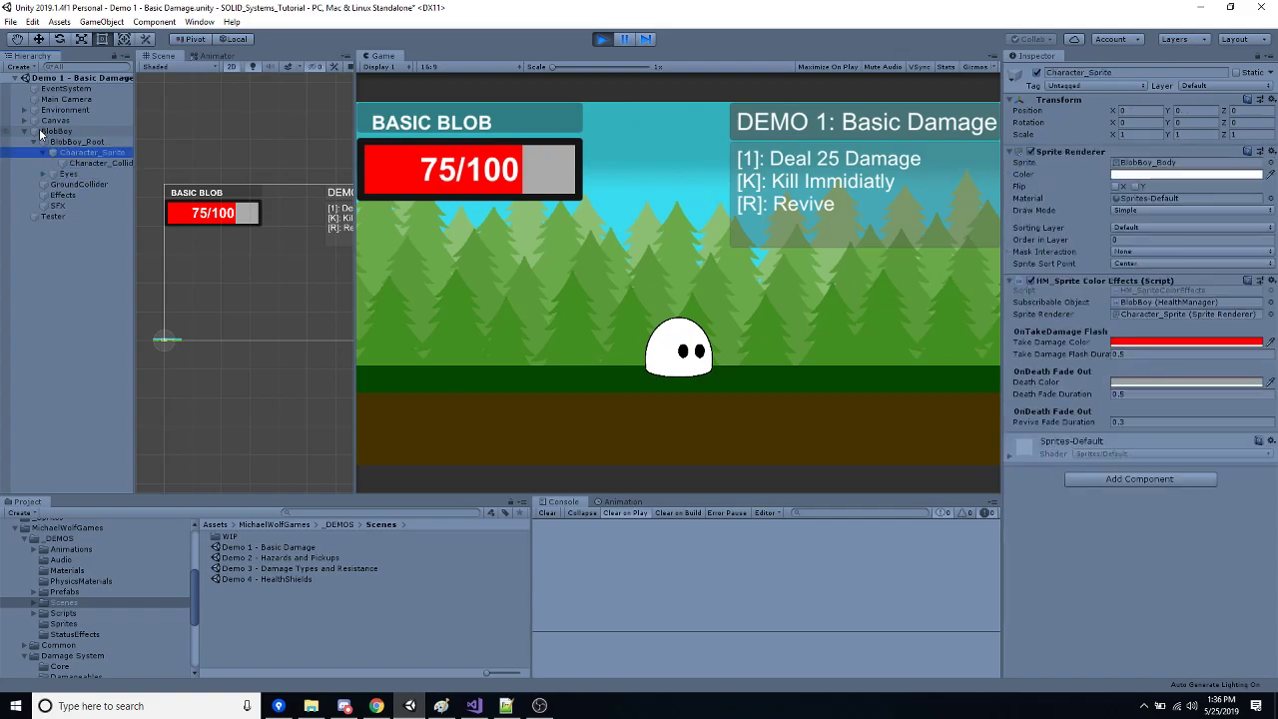
click(40, 133)
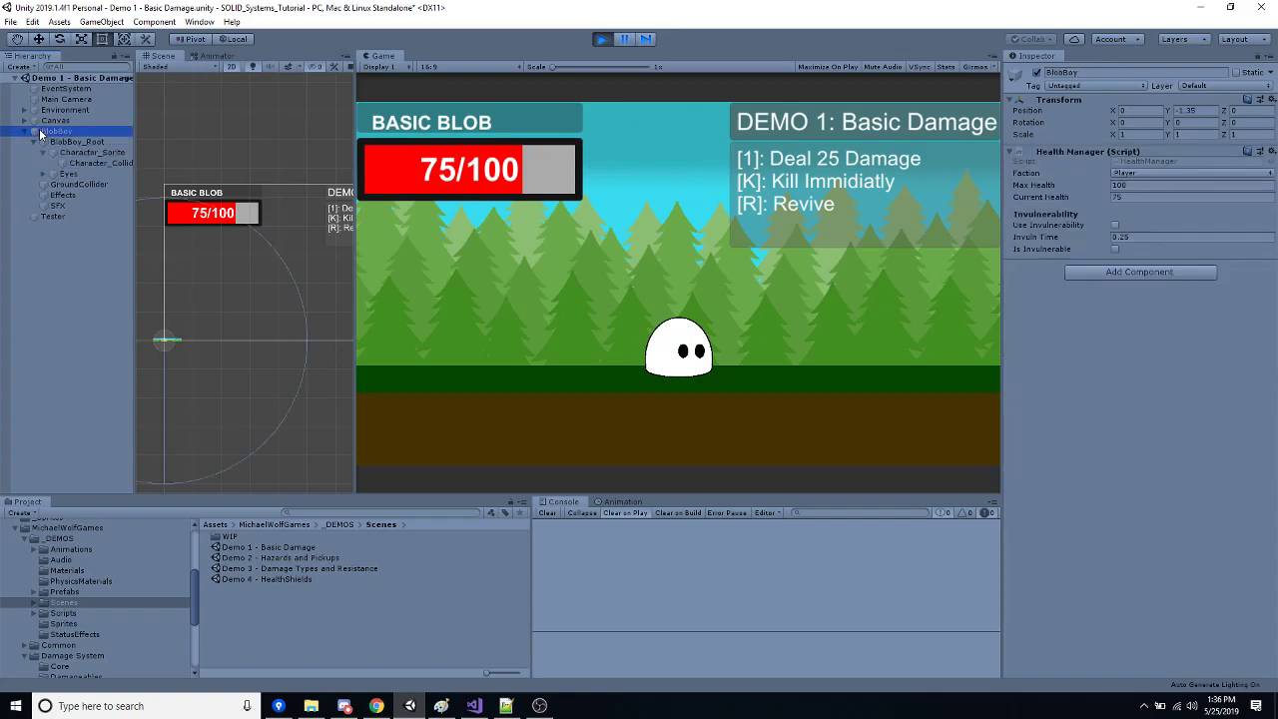
key(Down)
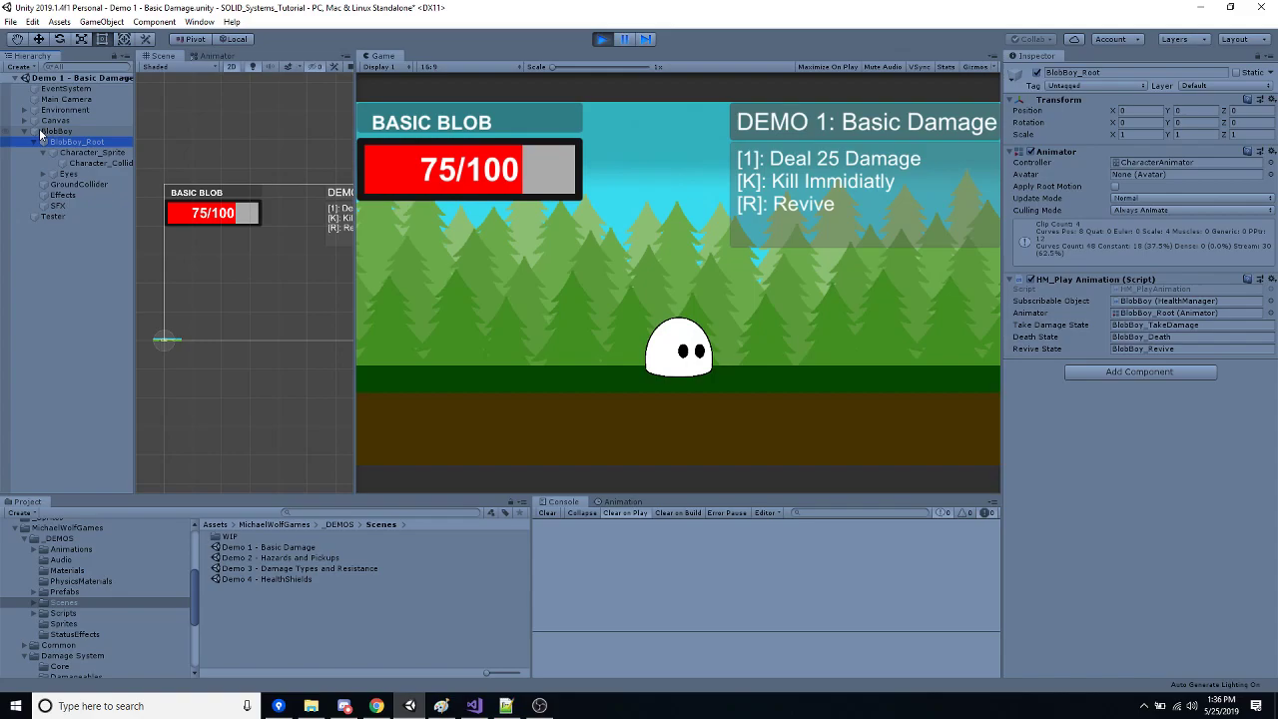
Open BlobBoy's HealthManager script in Visual Studio, search it for "audio" and return to Unity.
click(40, 131)
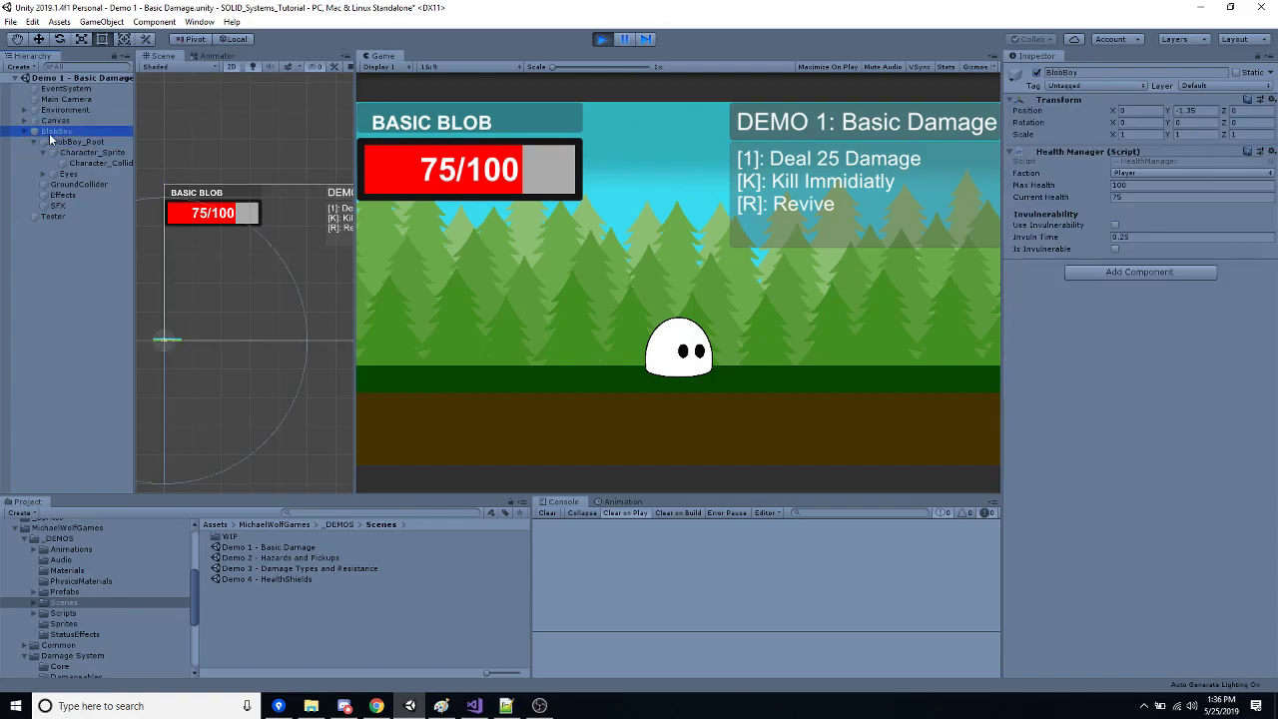
double_click(1153, 159)
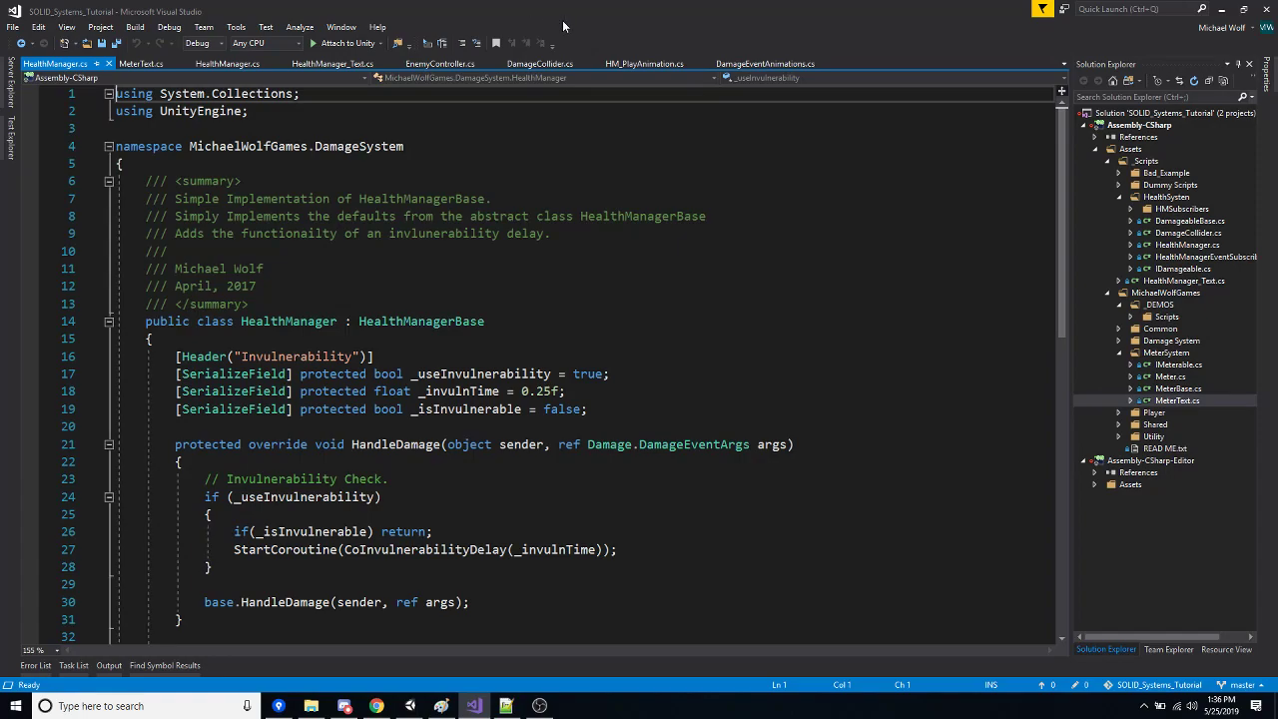
click(529, 355)
scroll(529, 355, down, 1)
key(ctrl+f)
text(audio)
key(Escape)
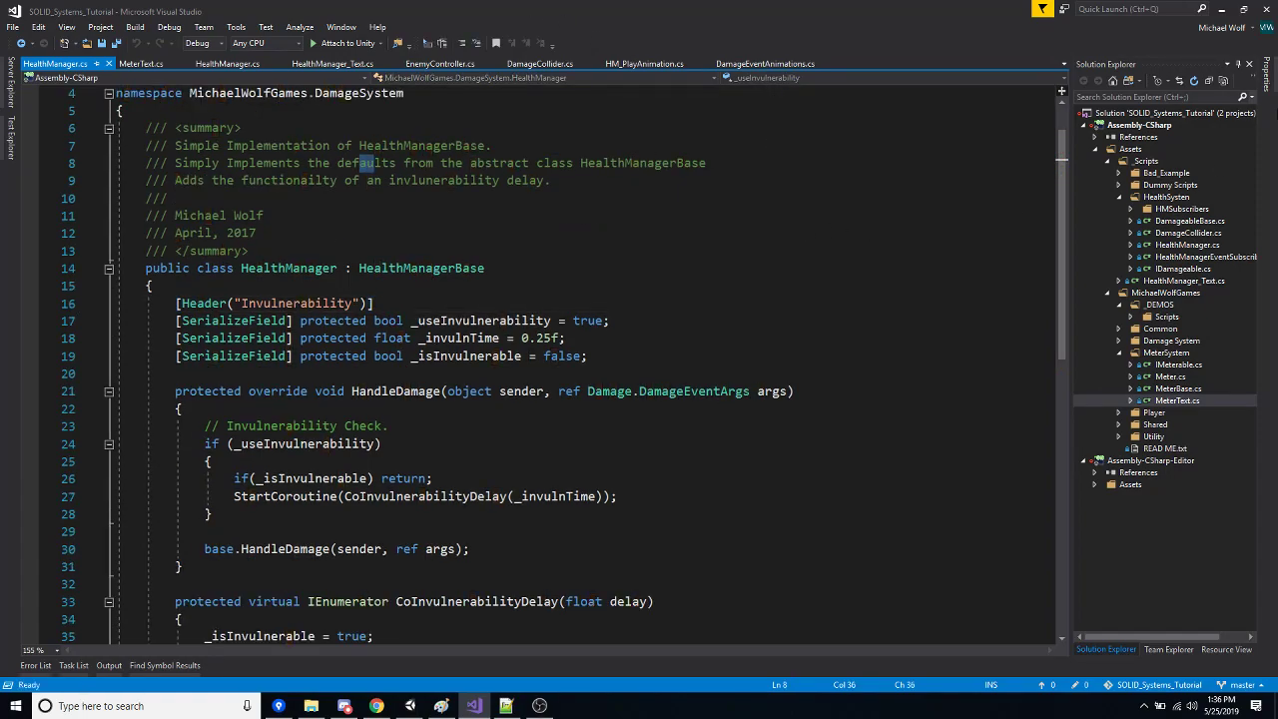
click(1222, 8)
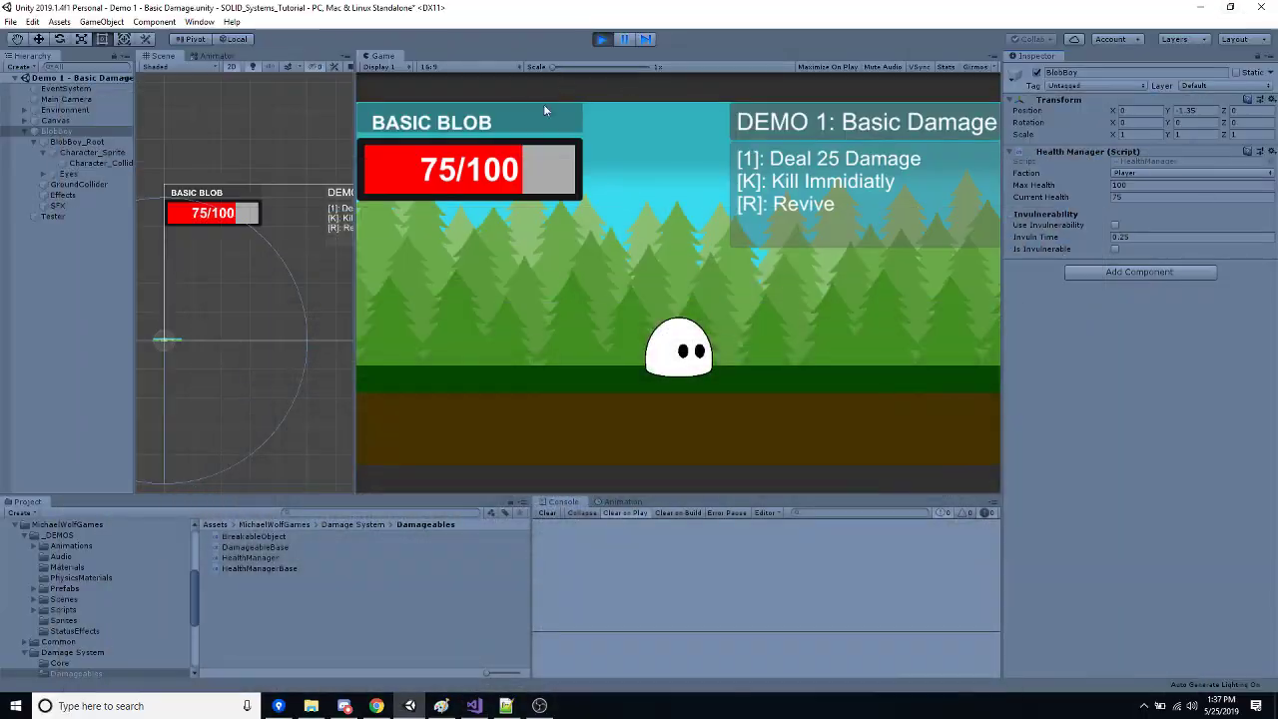
Stop the running scene and show BlobBoy_Root's BlobBoy_TakeDamage clip in the Animation window.
click(602, 39)
click(80, 142)
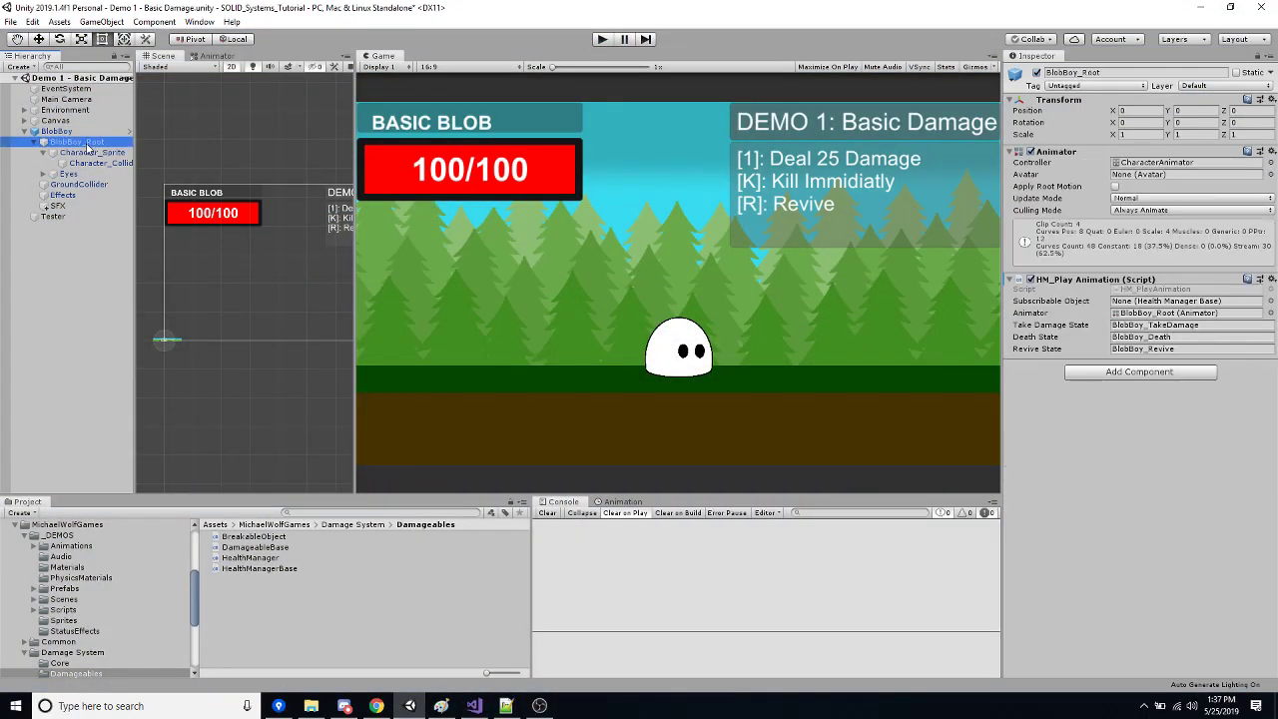
click(623, 502)
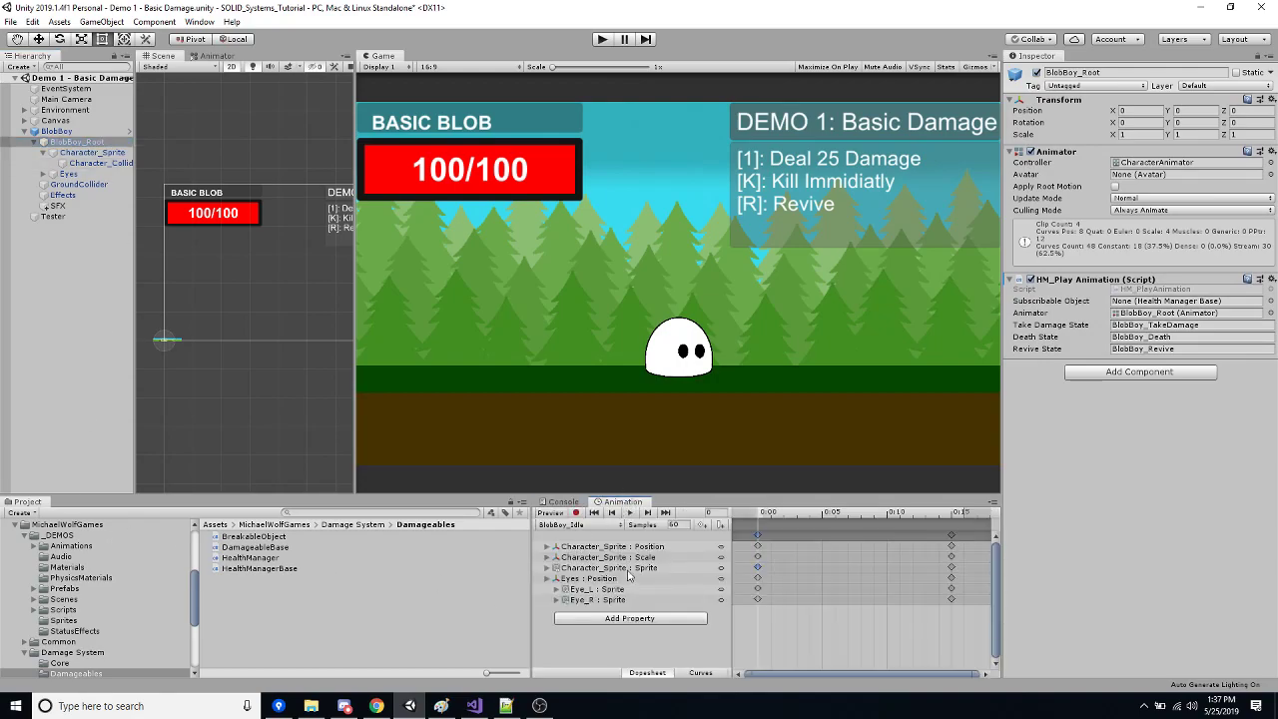
click(561, 525)
click(597, 582)
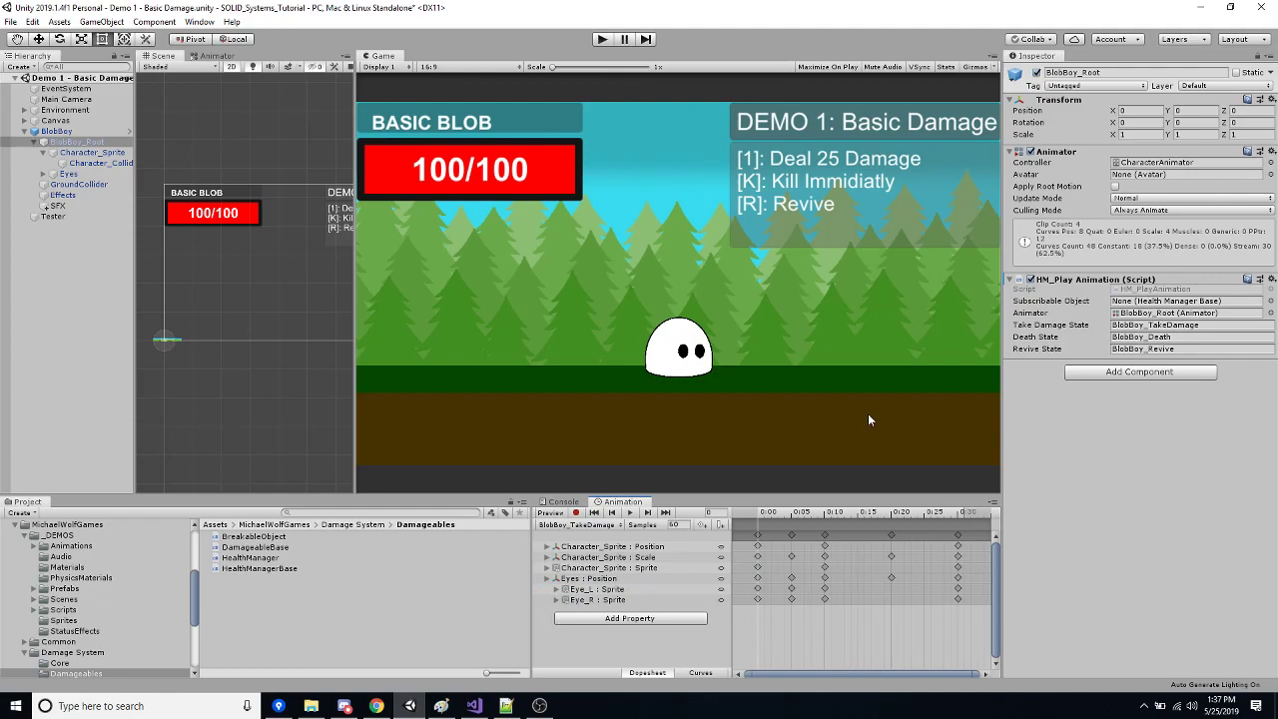
Review BlobBoy and its child objects in the hierarchy, and deactivate the SFX object.
click(104, 155)
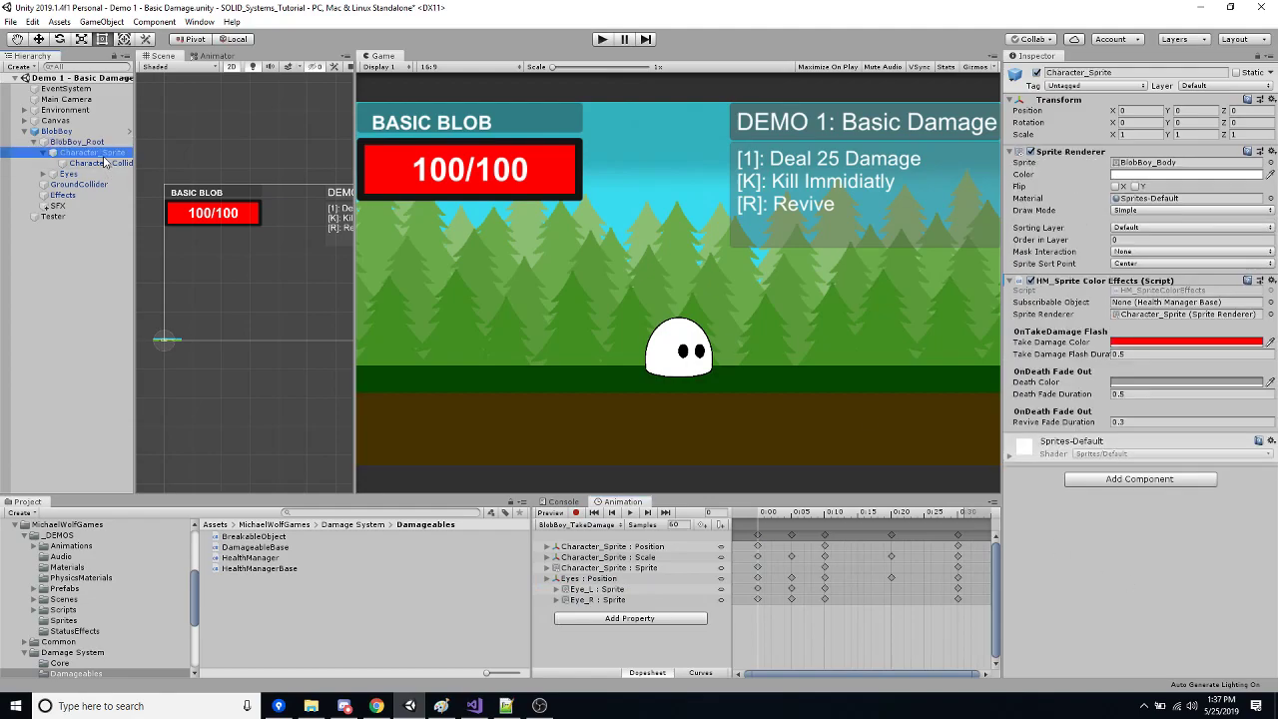
click(104, 162)
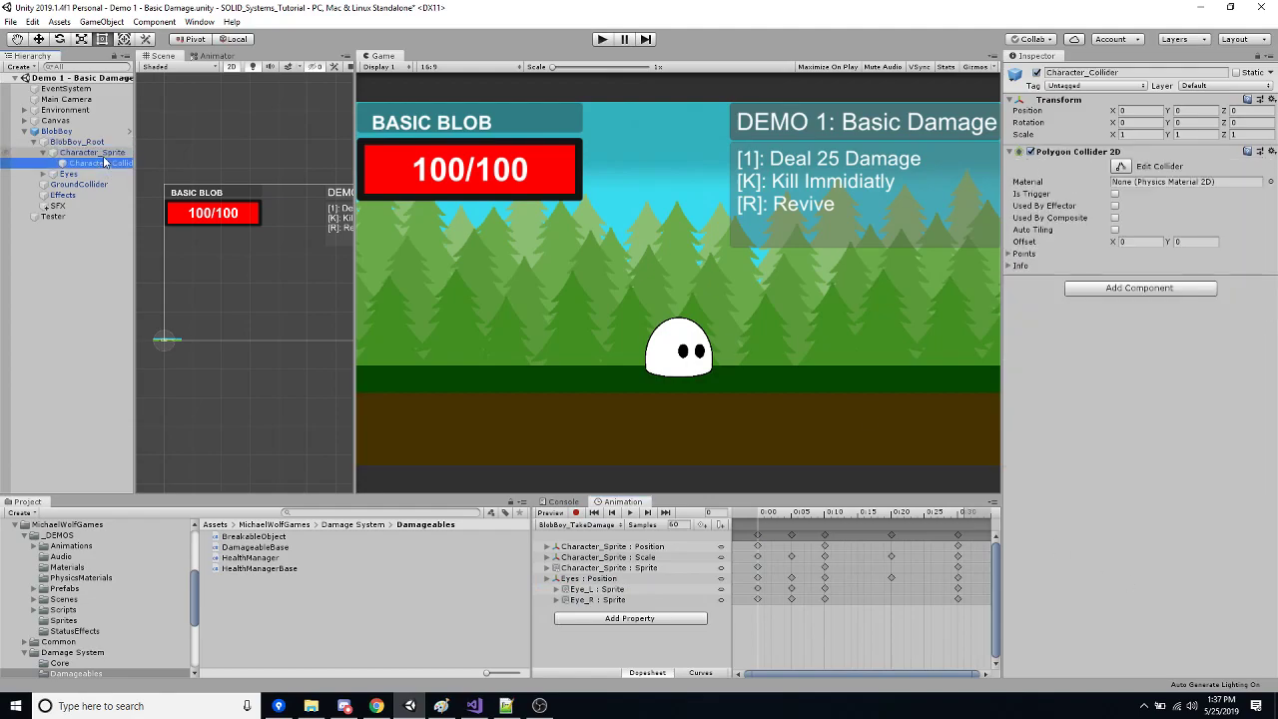
key(Up)
key(Up)
key(Up)
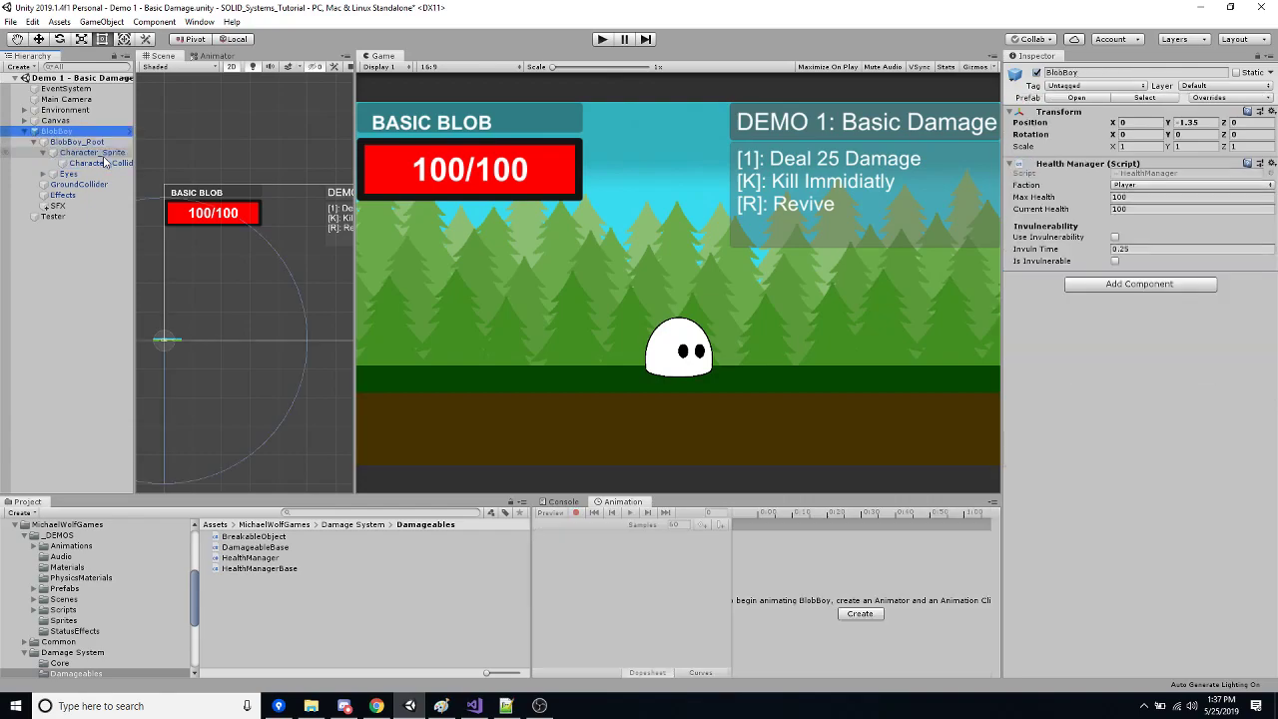
key(Down)
key(Down)
key(Down)
key(Down)
key(Down)
key(Down)
key(Down)
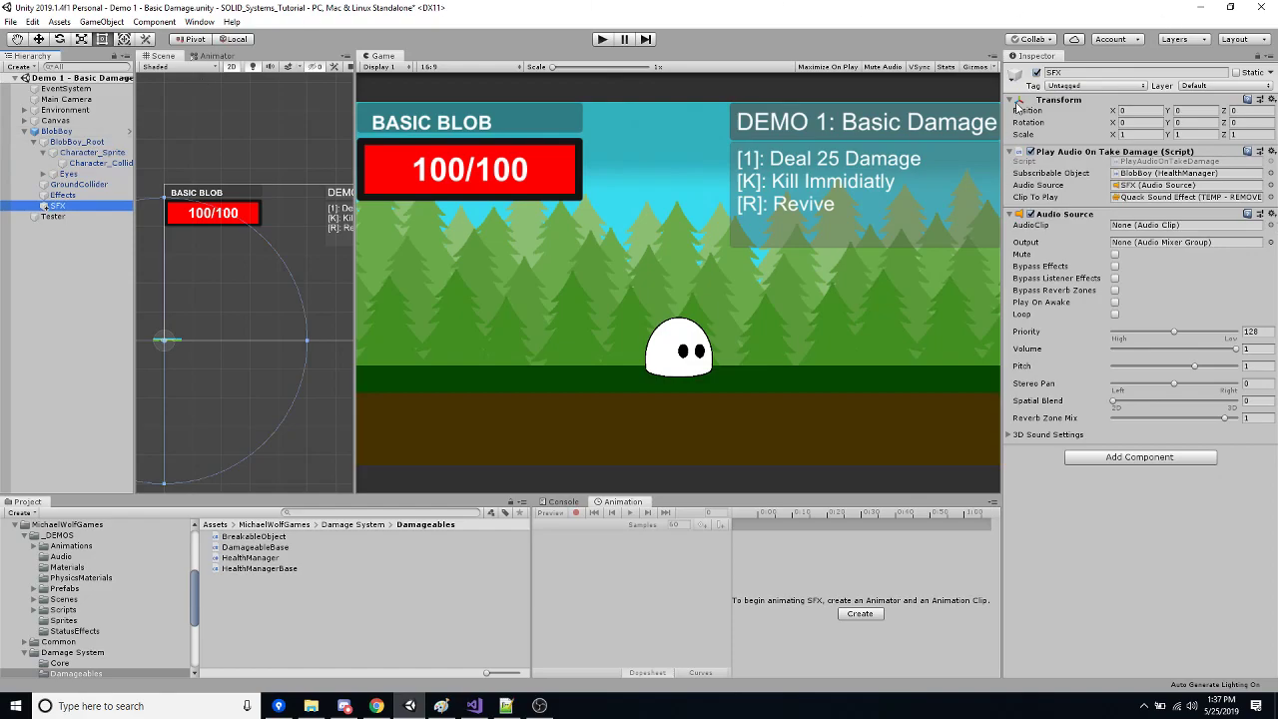
click(1036, 73)
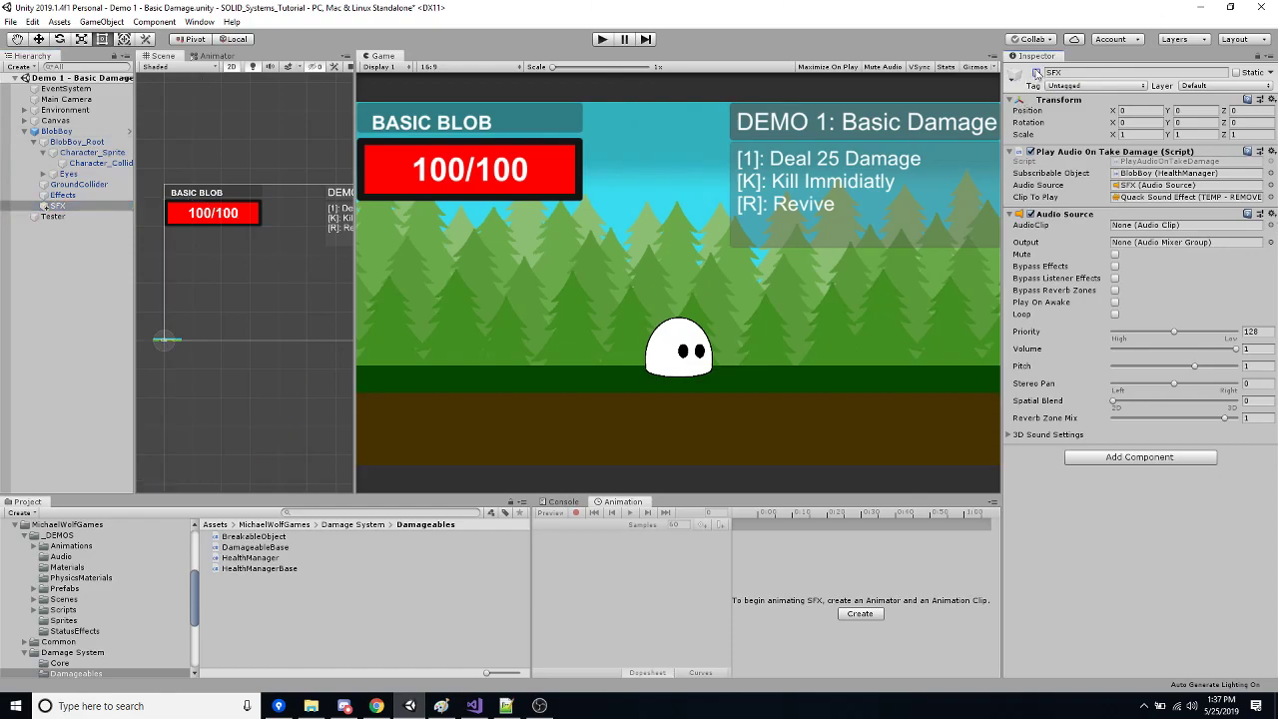
Run the scene with the sound object disabled and deal 25 damage to the blob four times.
click(603, 39)
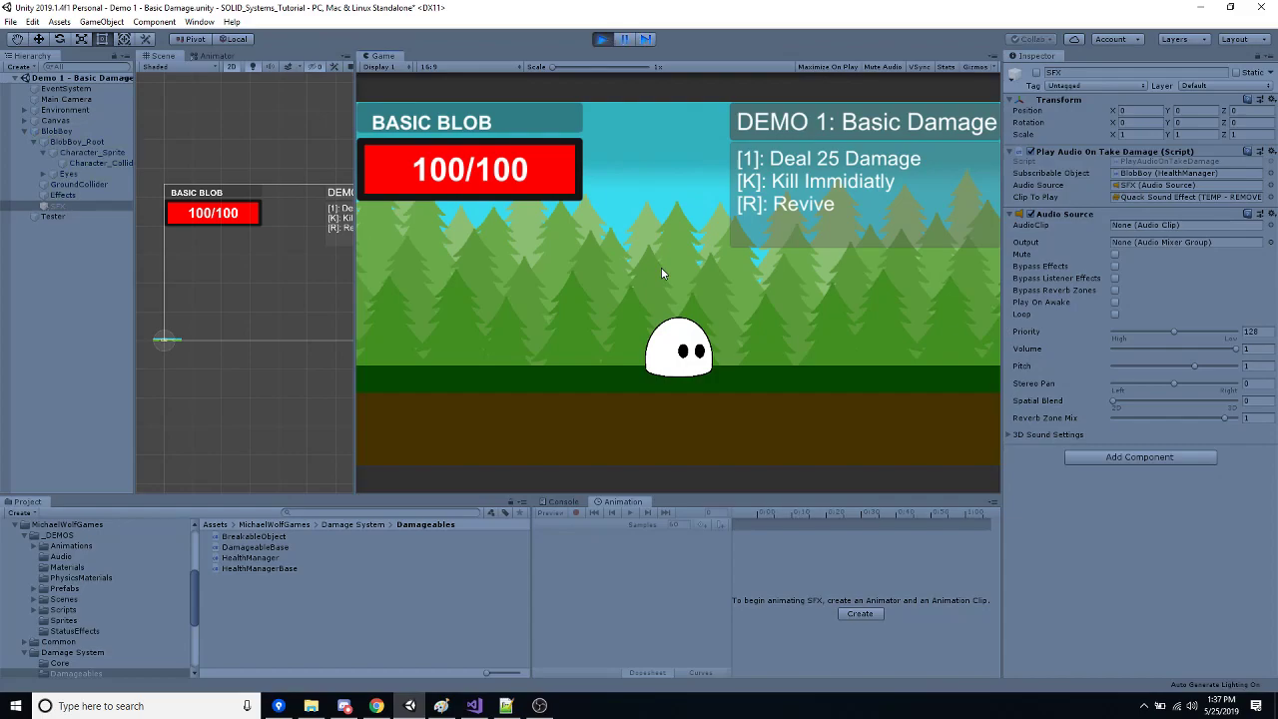
key(1)
key(1)
key(1)
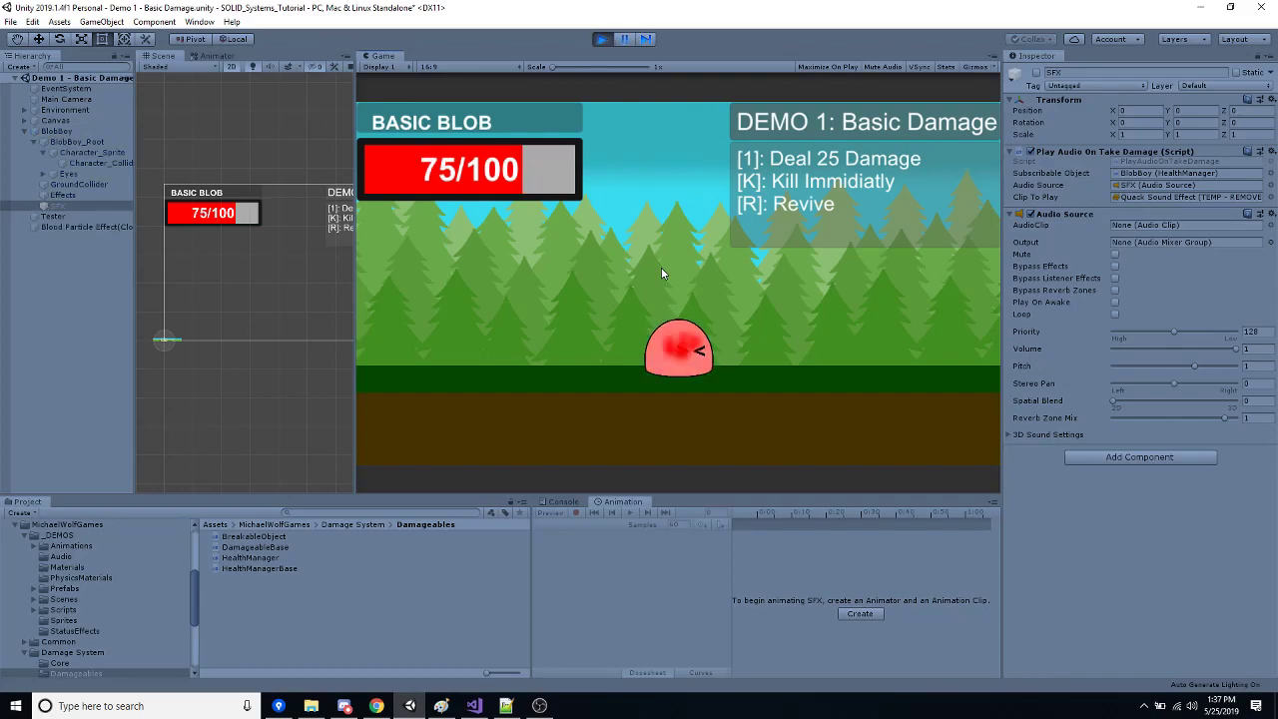
key(1)
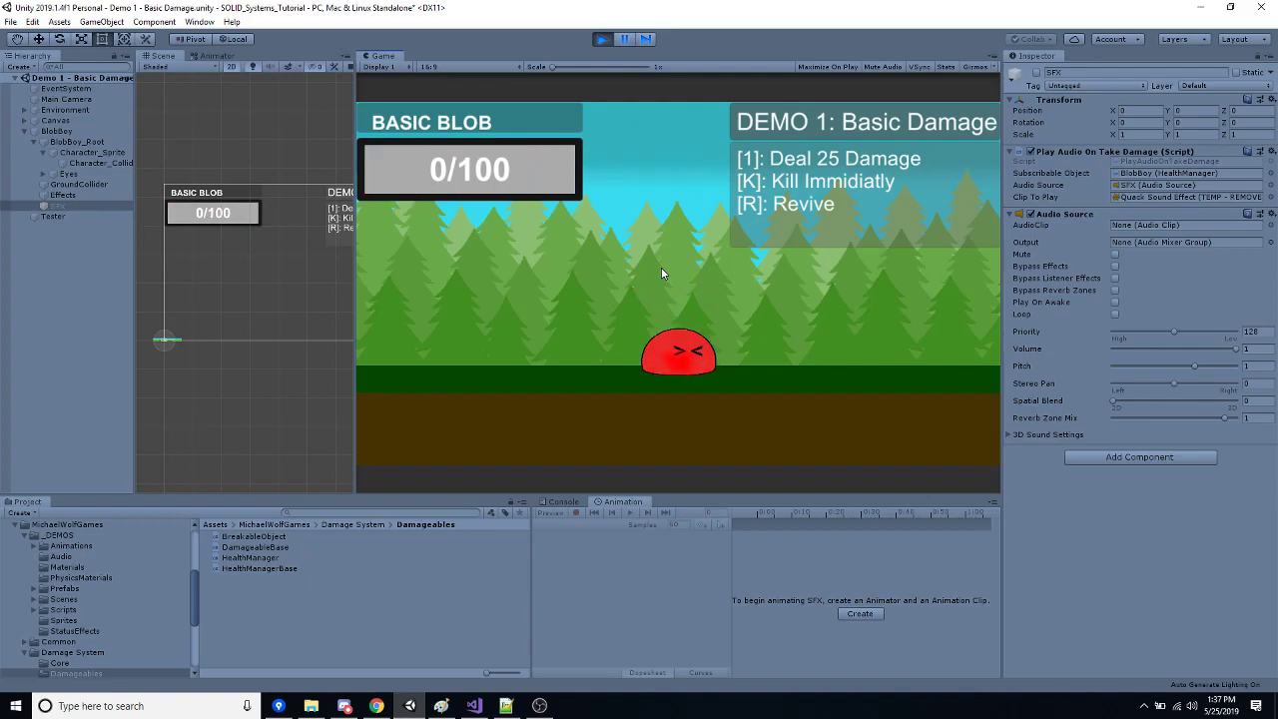
Test the revive, damage and instant kill actions on the blob, ending with a second kill.
key(r)
key(1)
key(k)
key(r)
key(k)
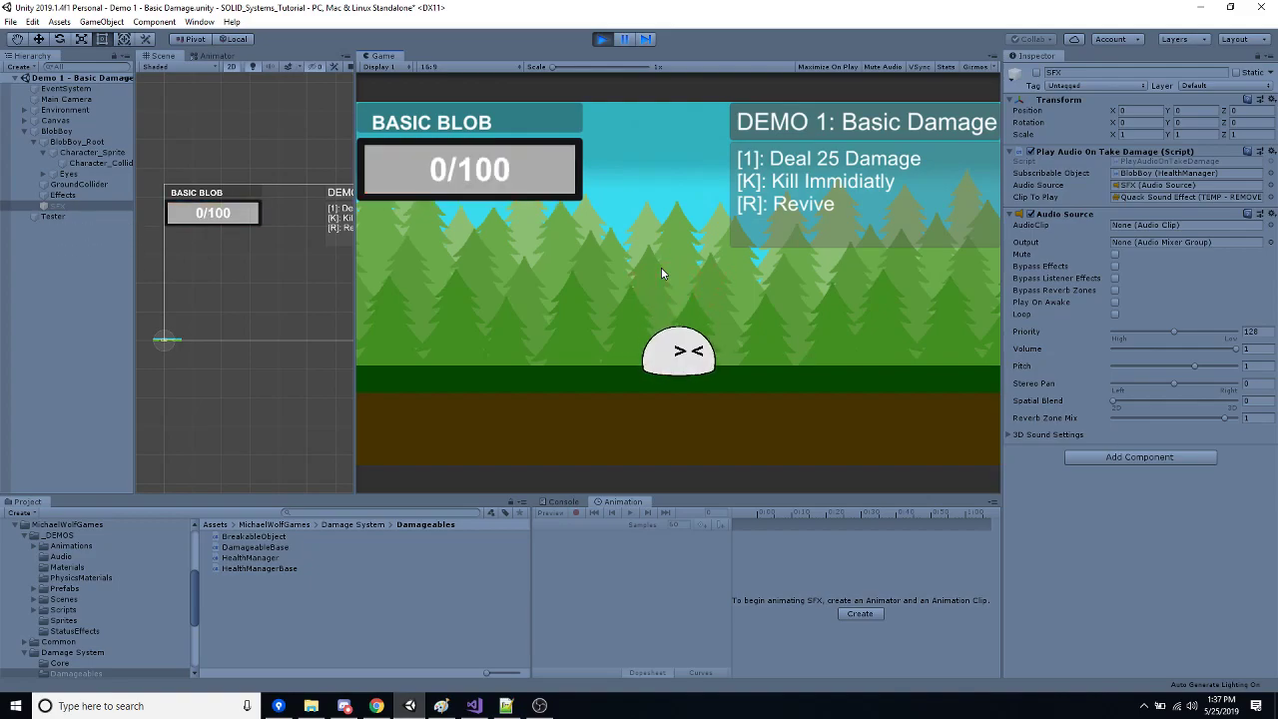
Revive the blob and stop the running scene, and widen the Scene view beside the Game view.
key(r)
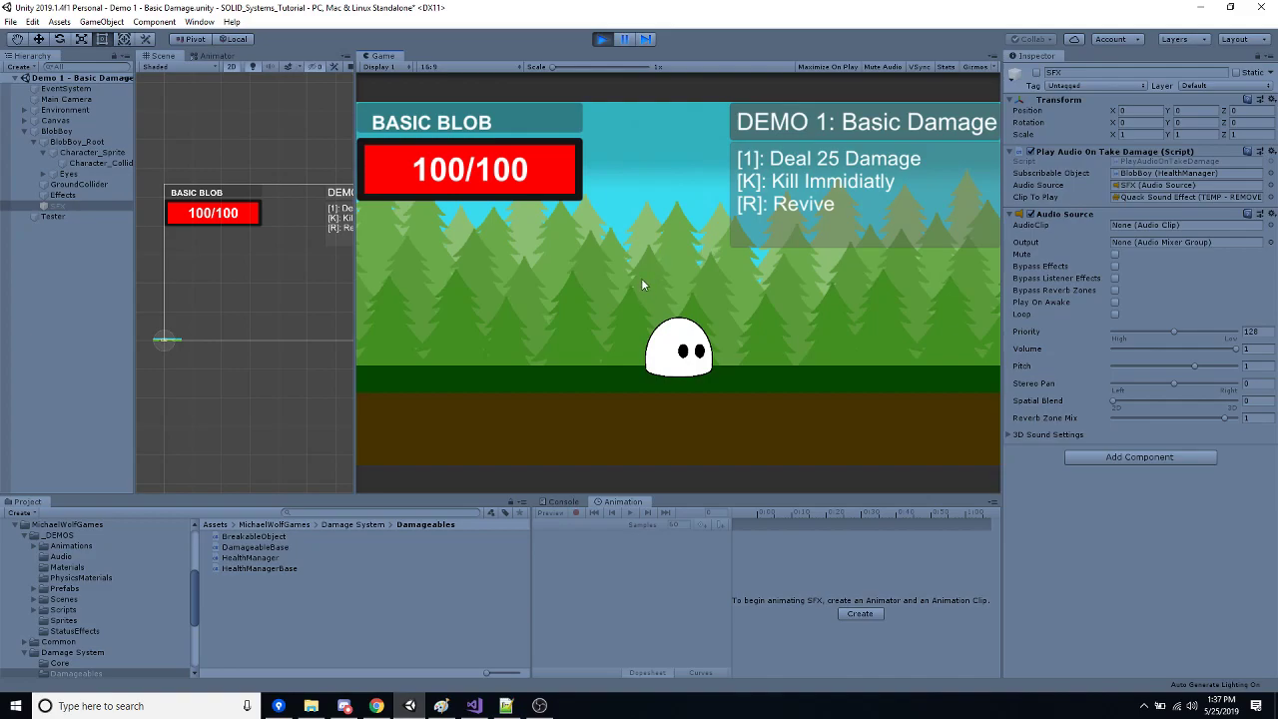
click(602, 40)
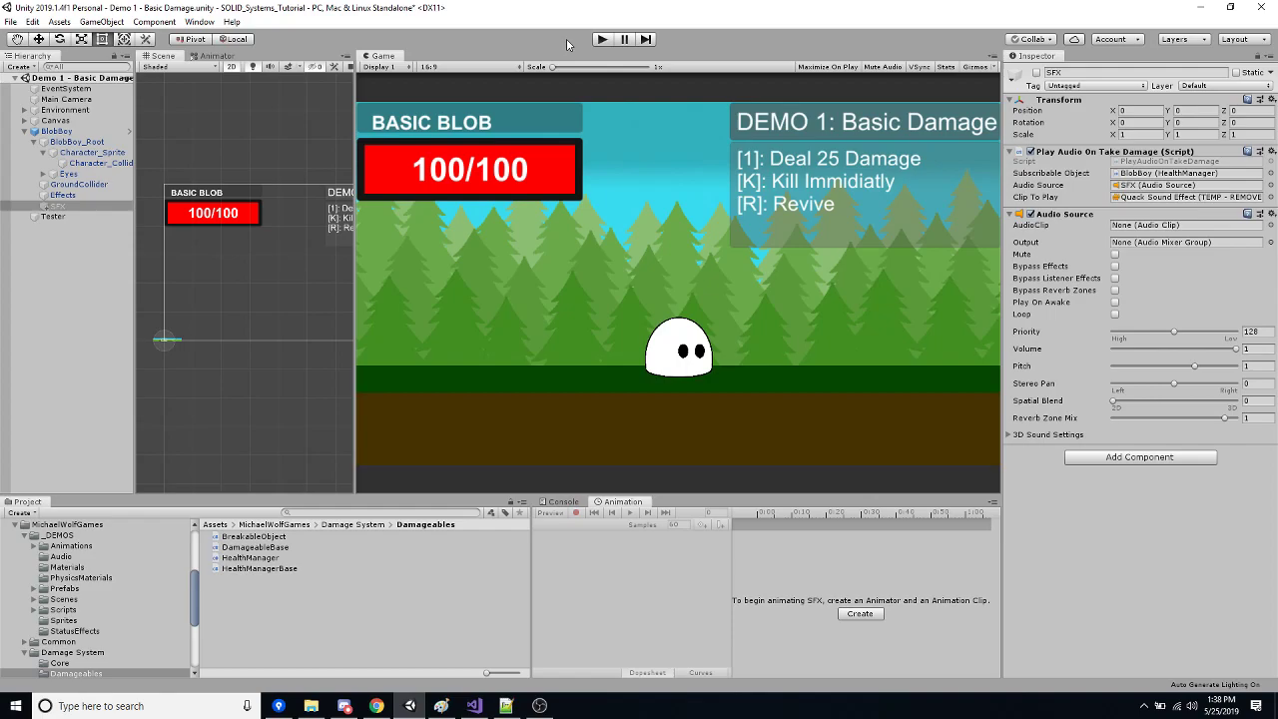
drag(357, 302, 445, 301)
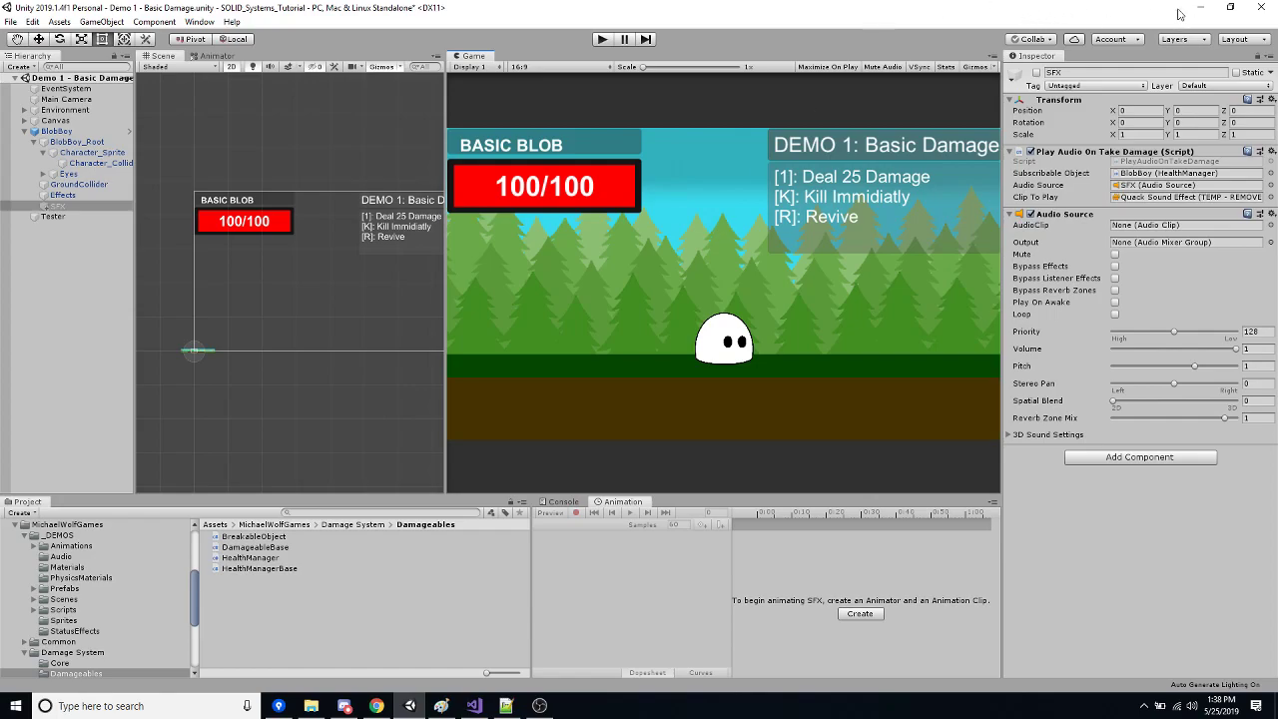
Minimize Unity, switch to Chrome and show the SOLID System Engineering presentation in Google Slides.
click(1208, 7)
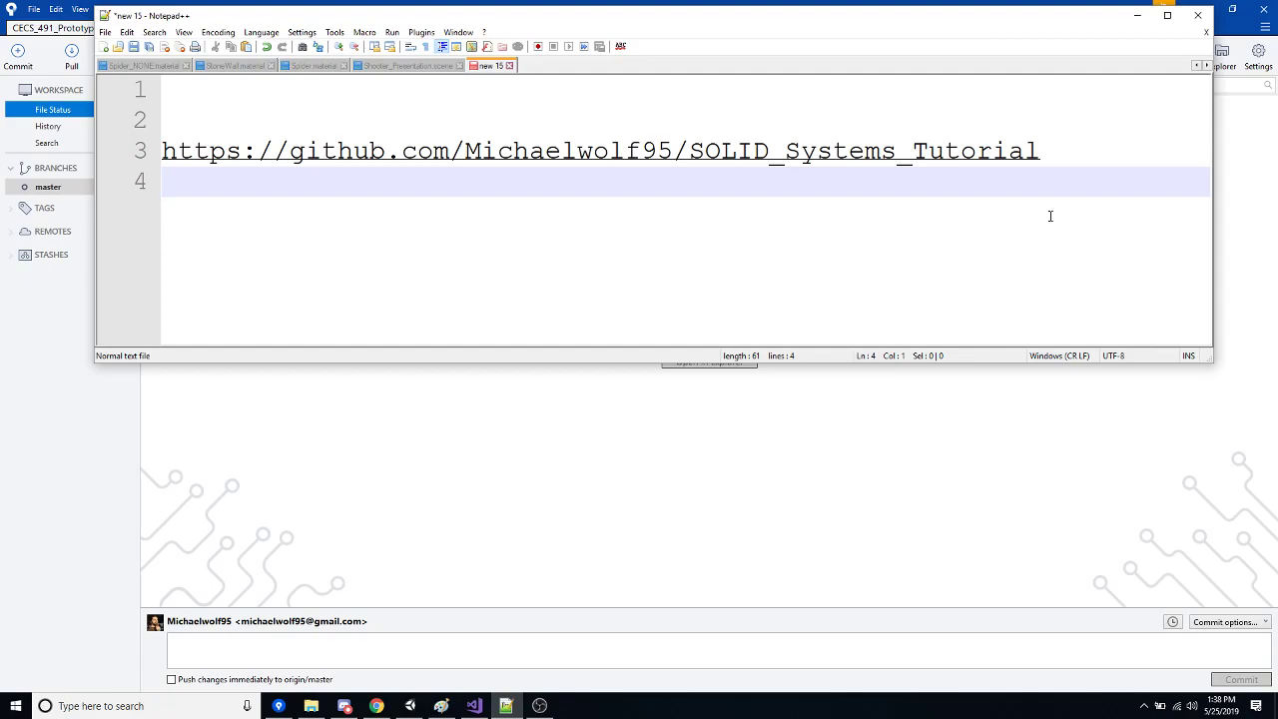
click(377, 706)
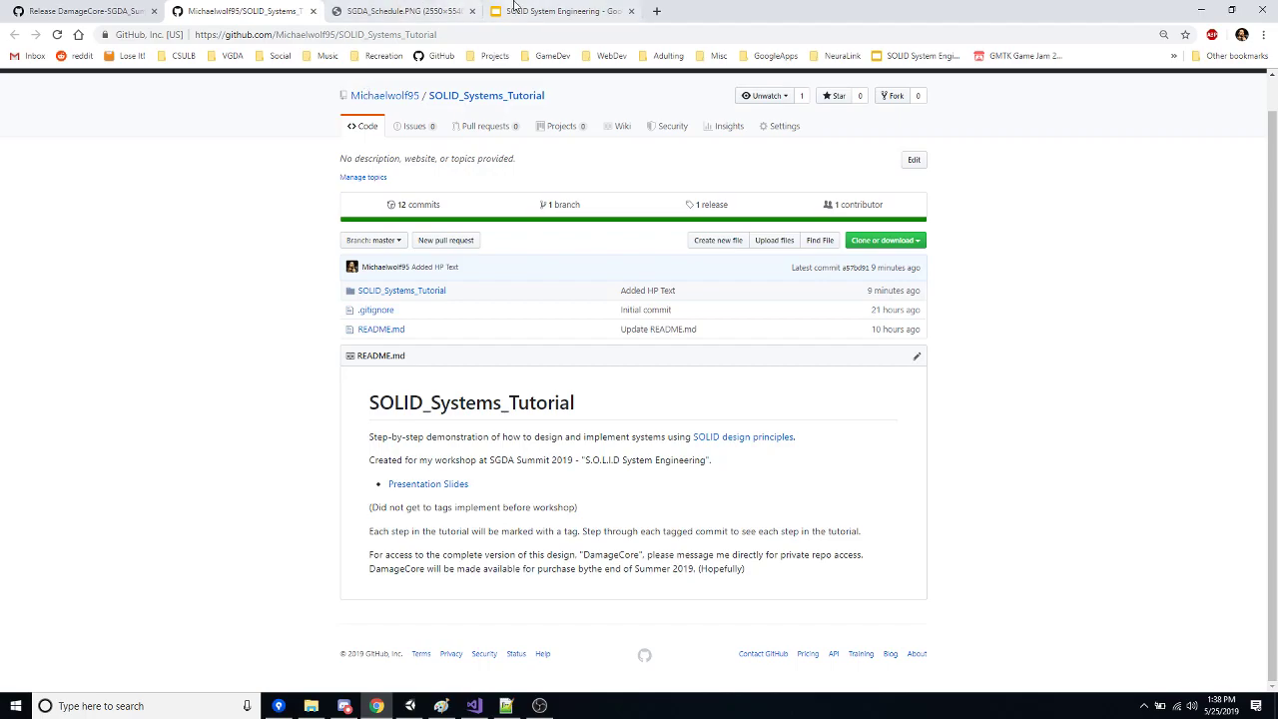
click(559, 11)
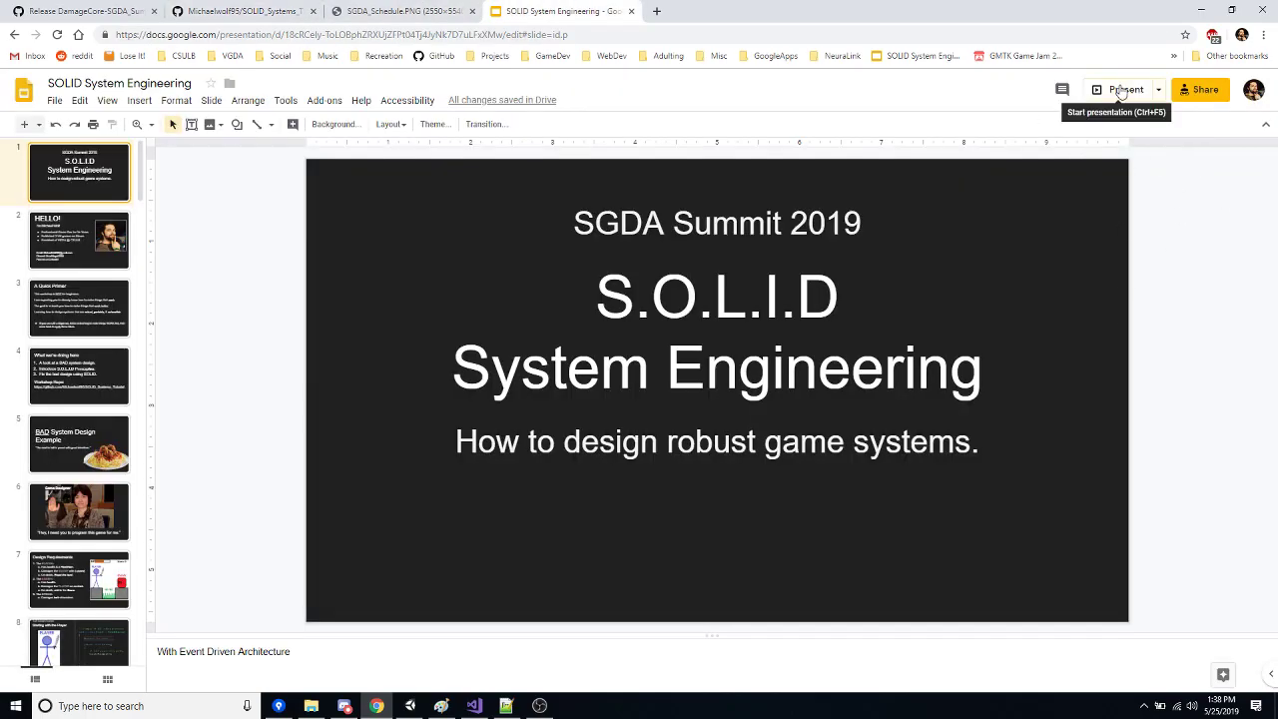
click(1122, 90)
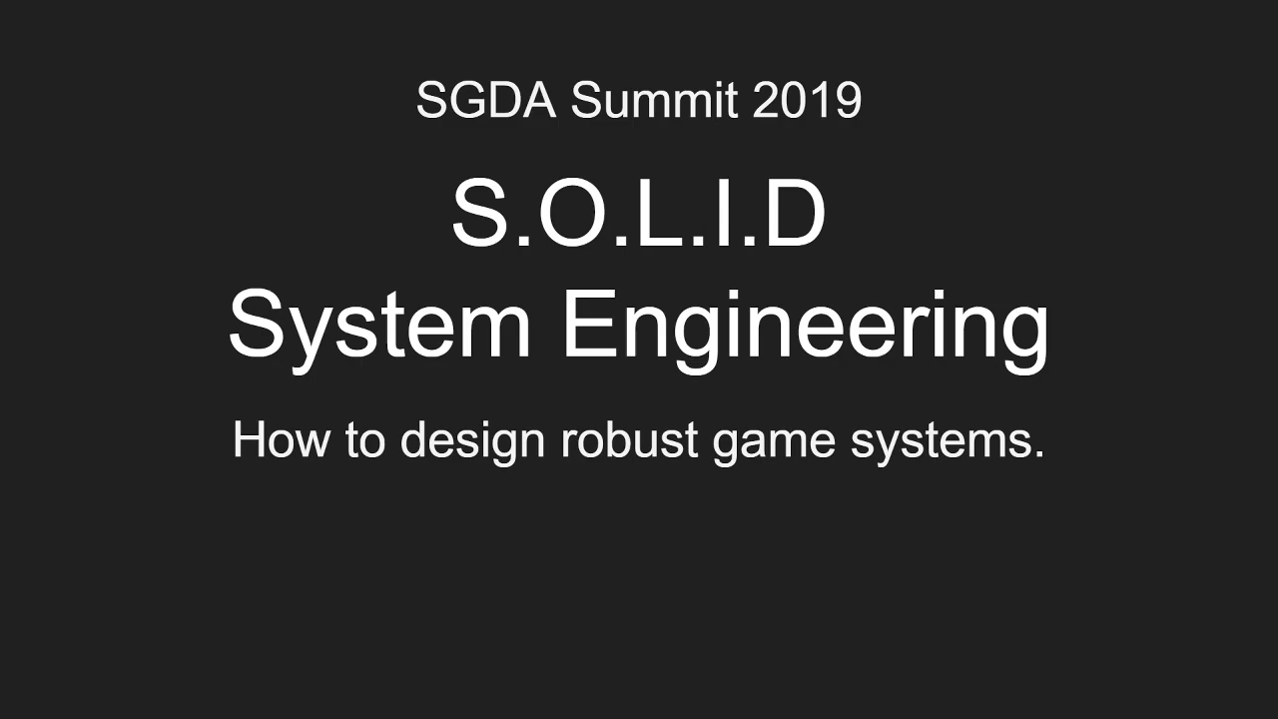
key(Right)
key(Escape)
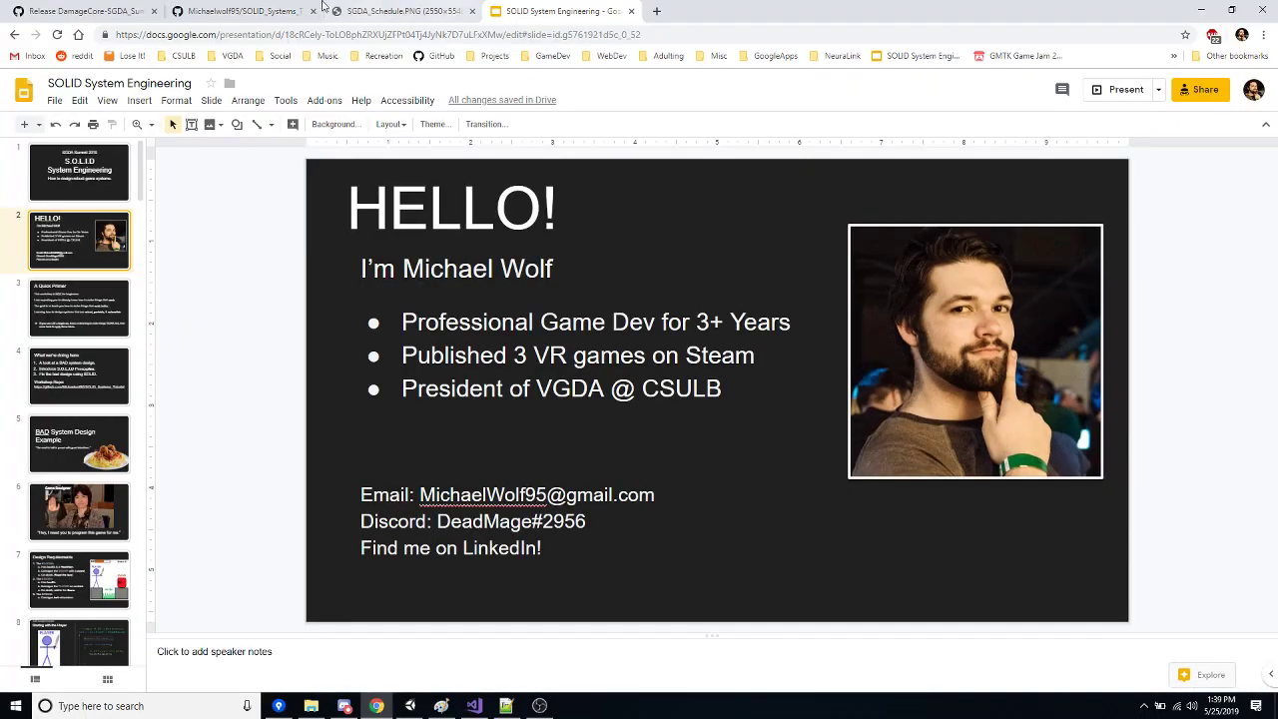
Select the first slide, S.O.L.I.D System Engineering, and start the full-screen slideshow from it.
click(112, 168)
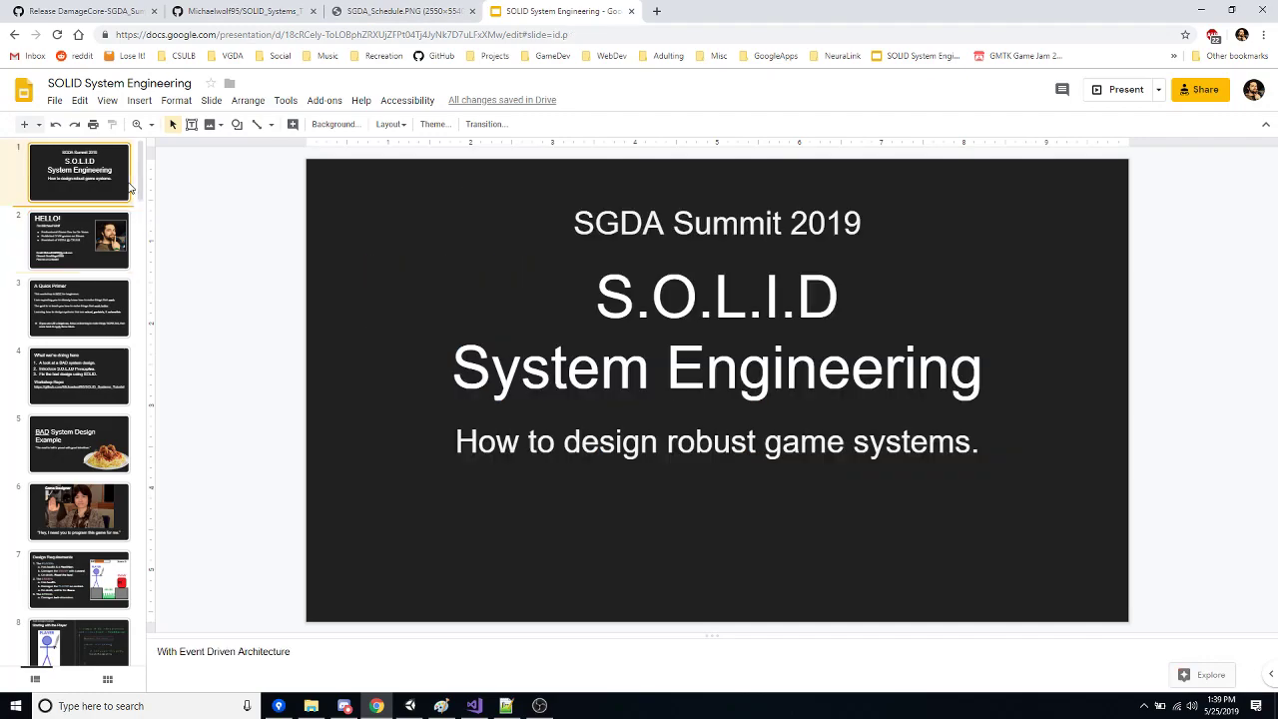
click(1125, 90)
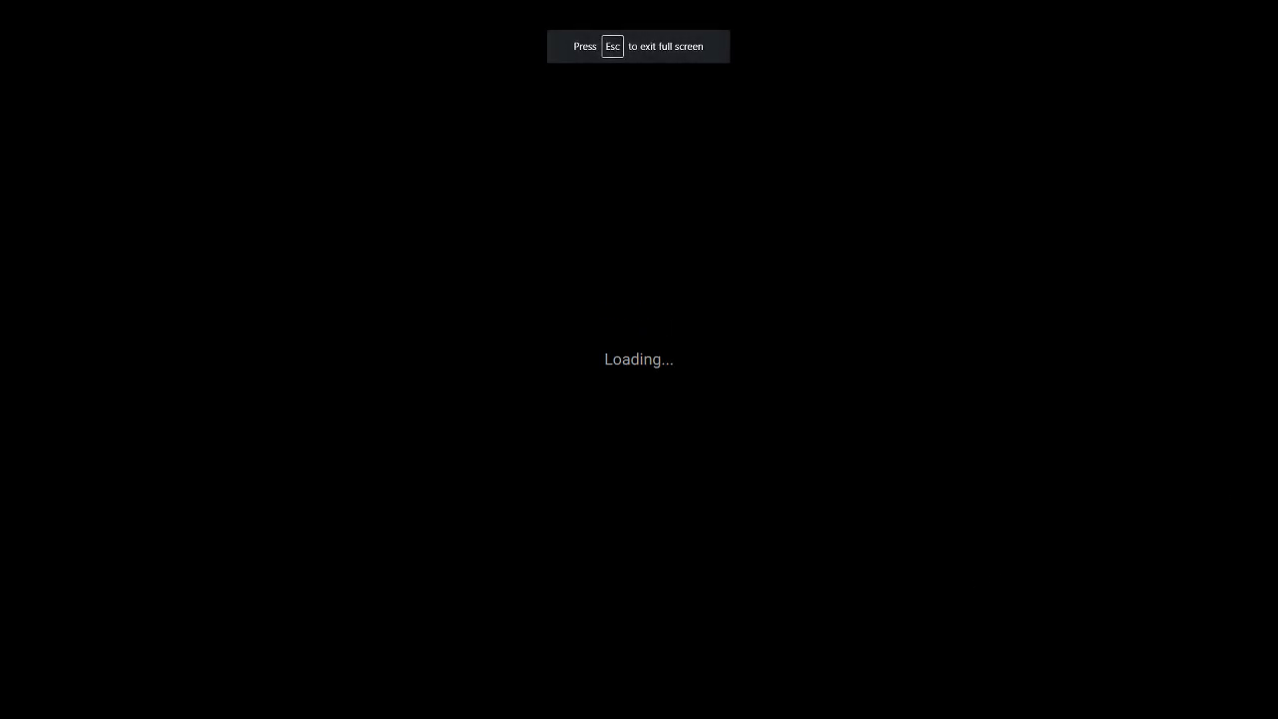